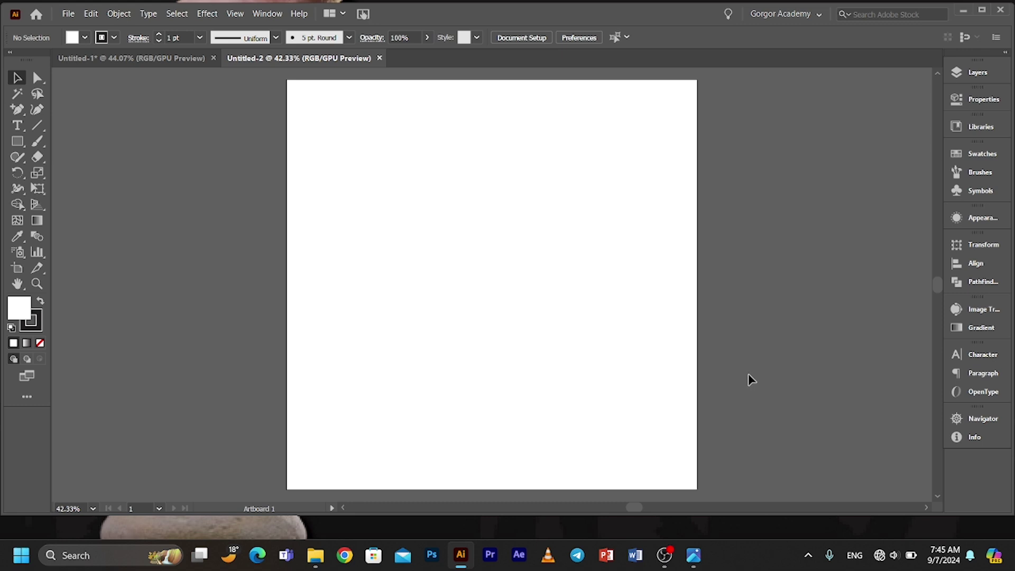
Place the Jumma Mubarak calligraphy image in the document and move it over the artboard's right edge
{"action": "left_click", "coordinate": [983, 10]}
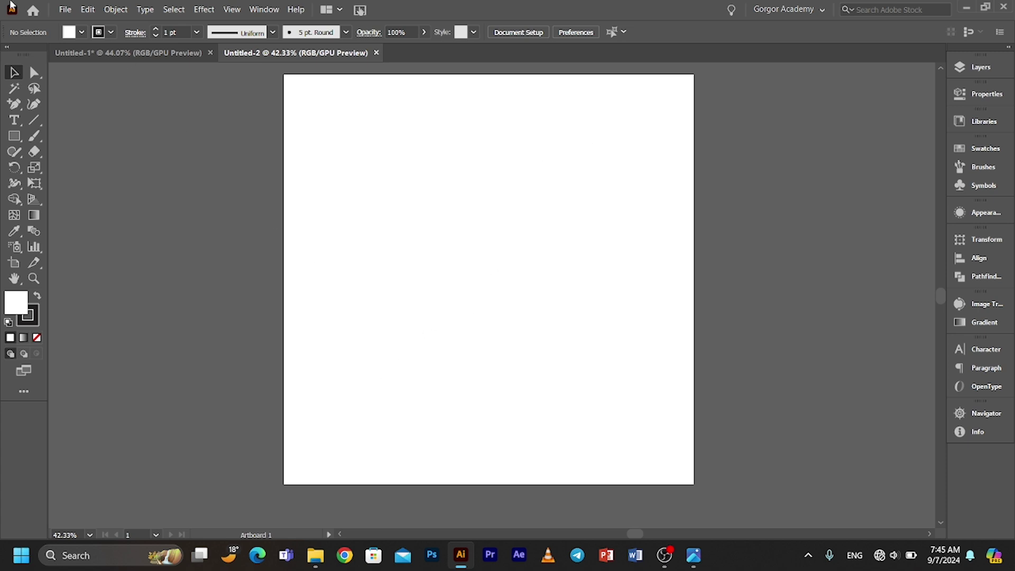
{"action": "left_click", "coordinate": [64, 9]}
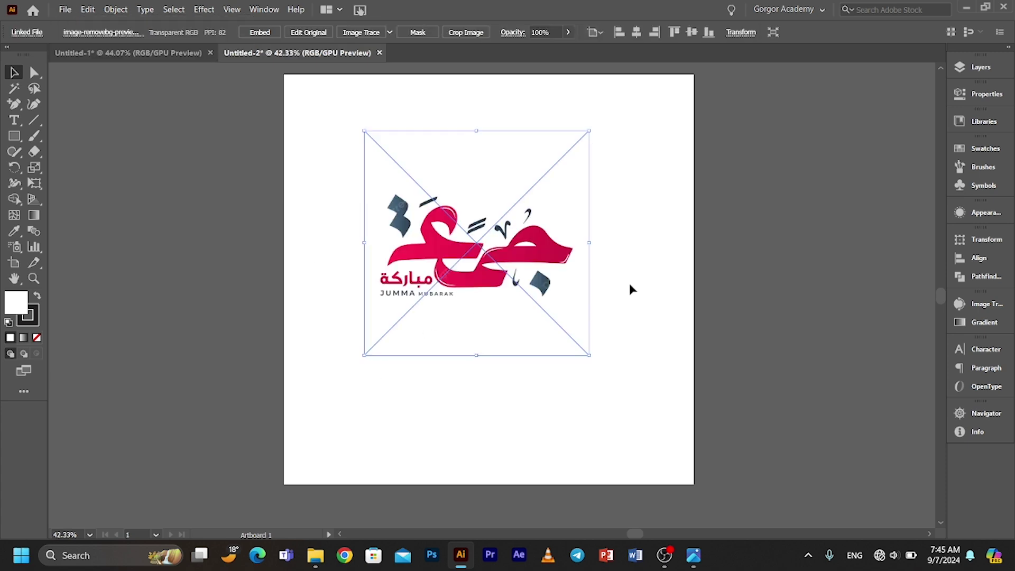
{"action": "left_click", "coordinate": [629, 283]}
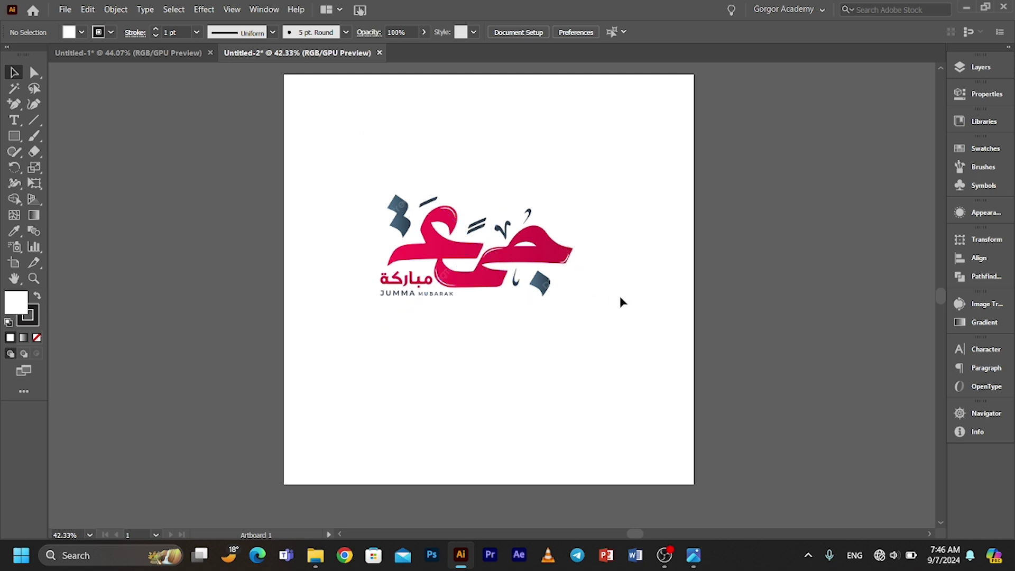
{"action": "left_click_drag", "start_coordinate": [541, 262], "coordinate": [750, 283]}
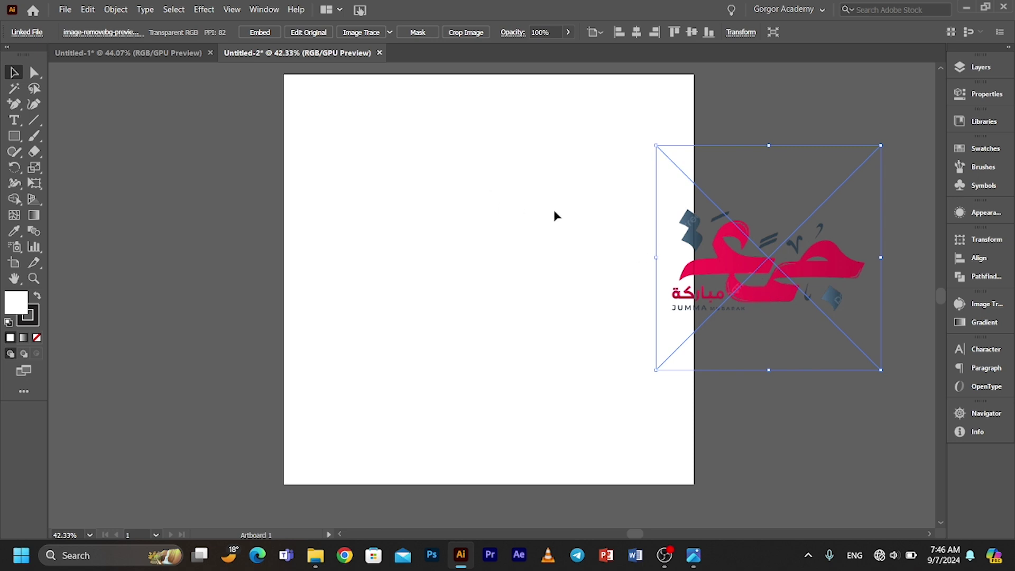
Trace the calligraphy image with the default Image Trace preset and expand the result into editable paths
{"action": "left_click", "coordinate": [360, 33]}
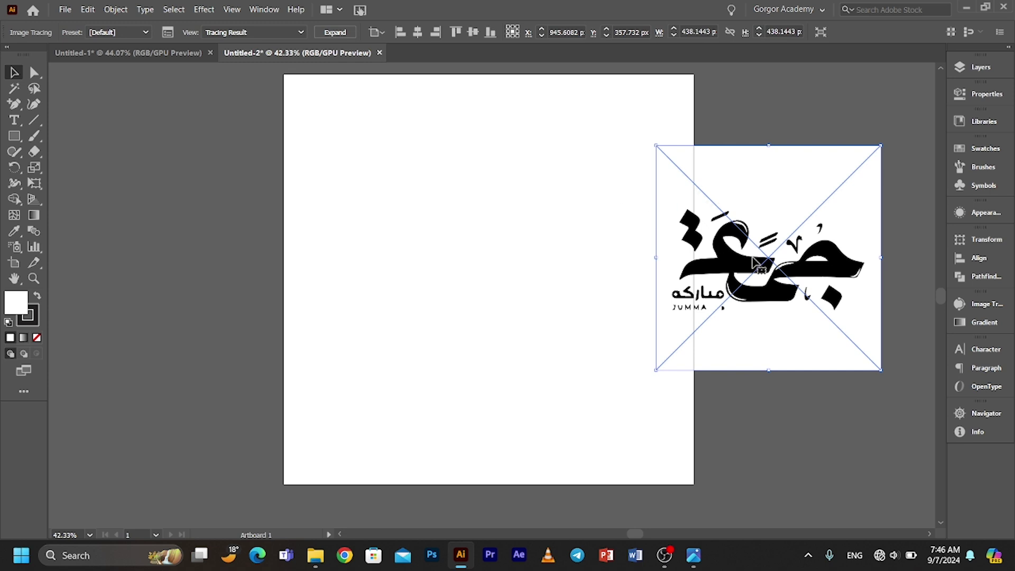
{"action": "left_click", "coordinate": [263, 9]}
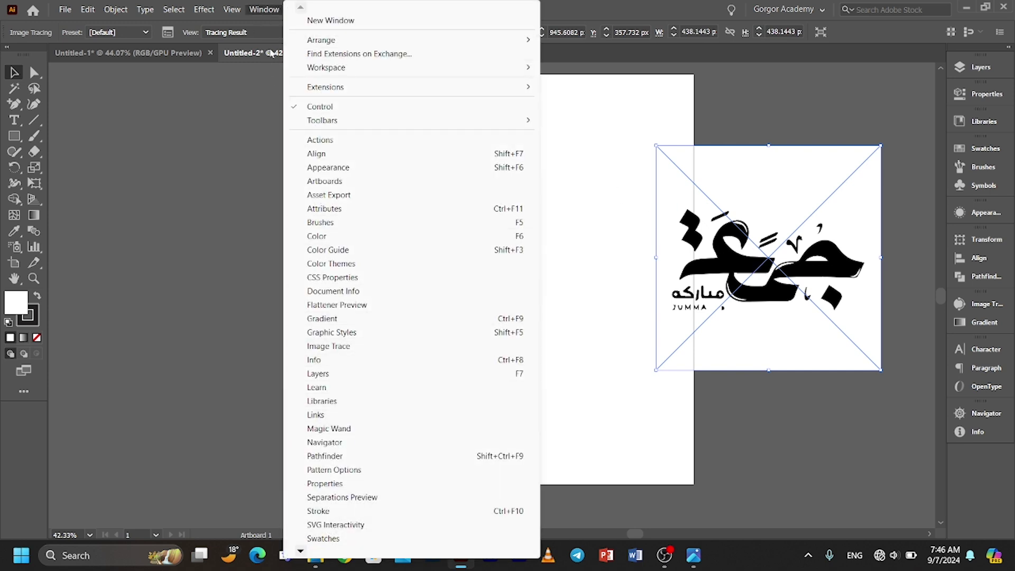
{"action": "left_click", "coordinate": [262, 9]}
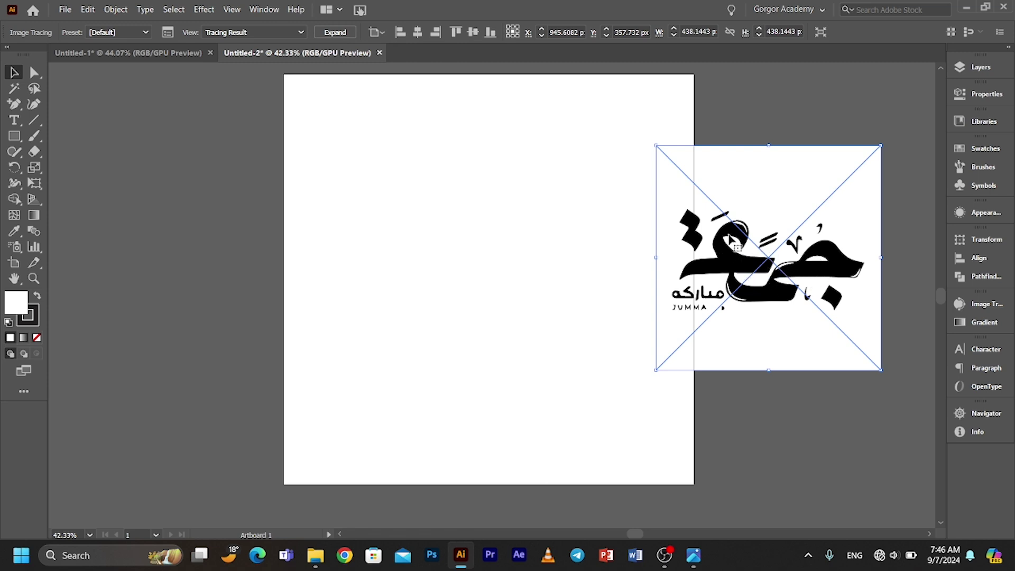
{"action": "left_click", "coordinate": [336, 33]}
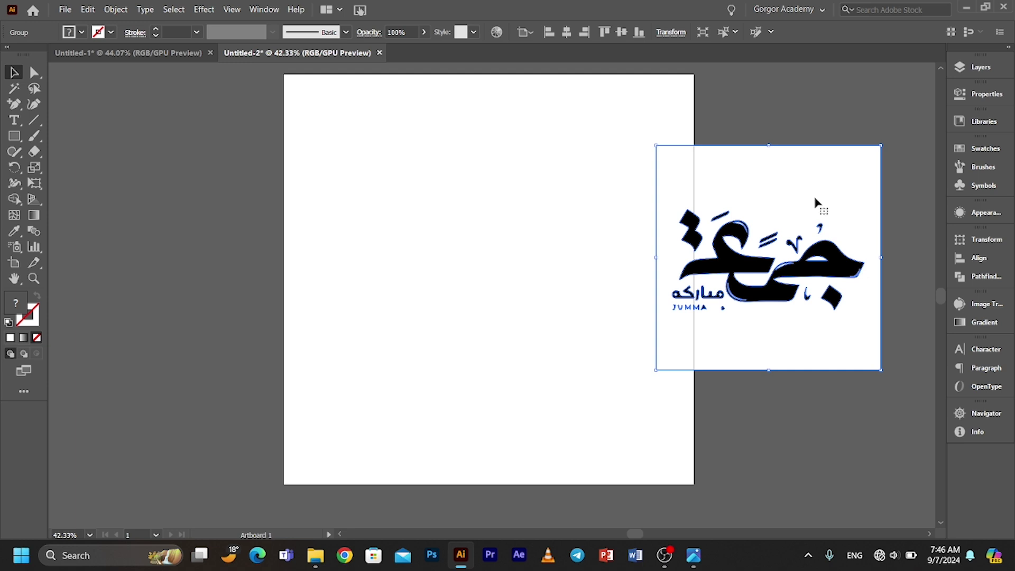
Select the white areas of the traced calligraphy with the Magic Wand and delete them
{"action": "left_click", "coordinate": [9, 90]}
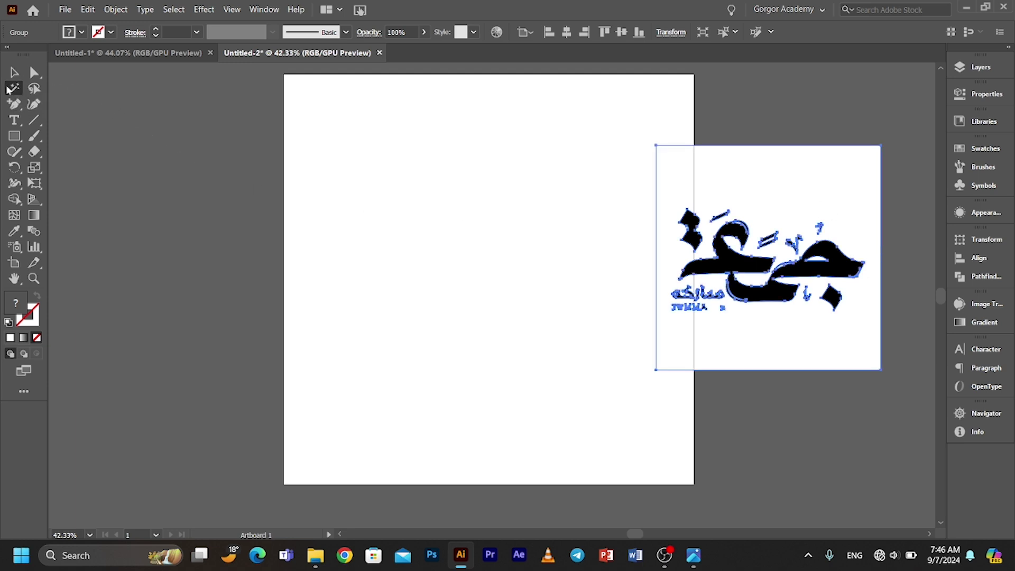
{"action": "left_click", "coordinate": [754, 179]}
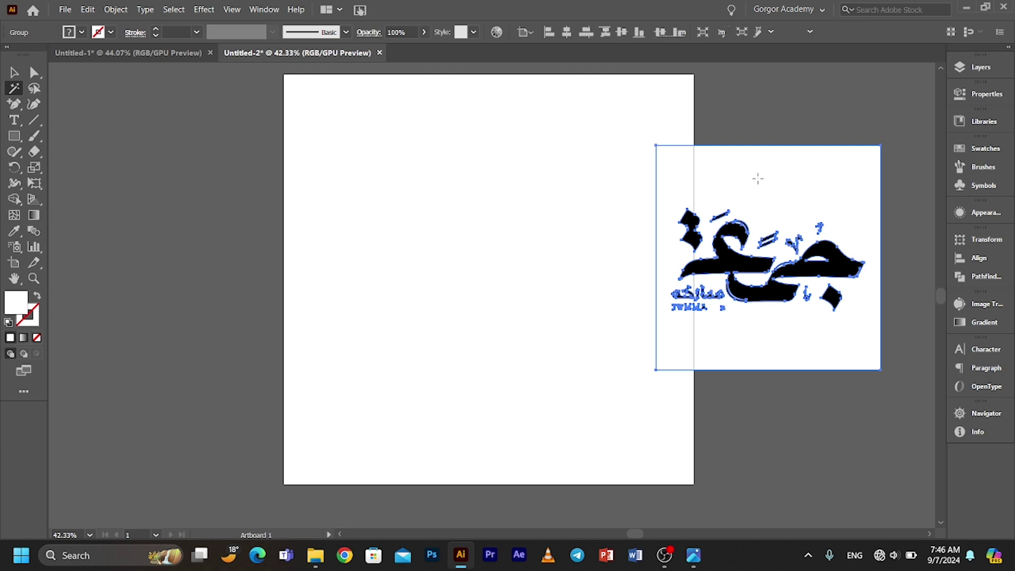
{"action": "key", "text": "Delete"}
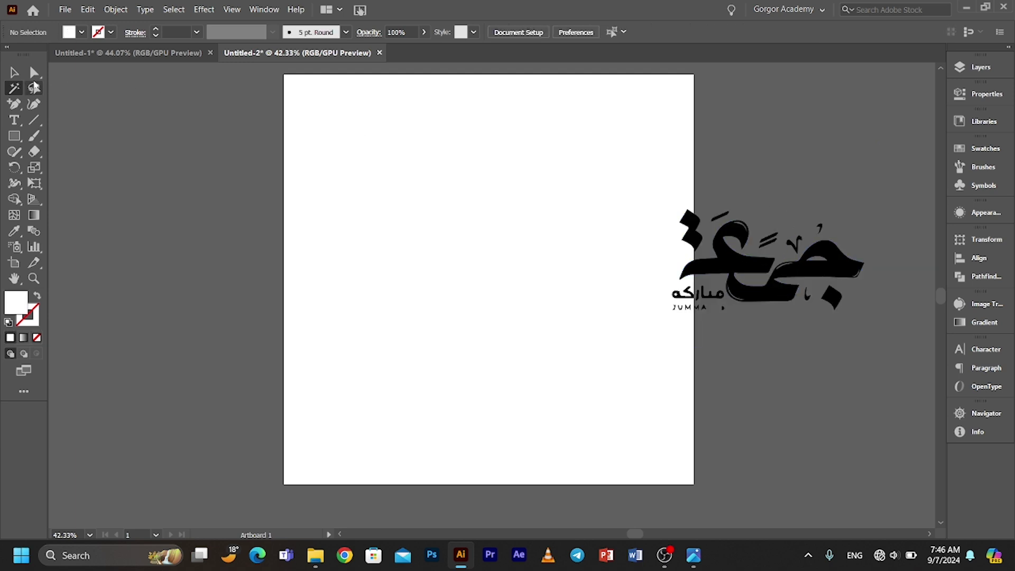
Ungroup the black traced calligraphy into separate shapes
{"action": "left_click", "coordinate": [14, 73]}
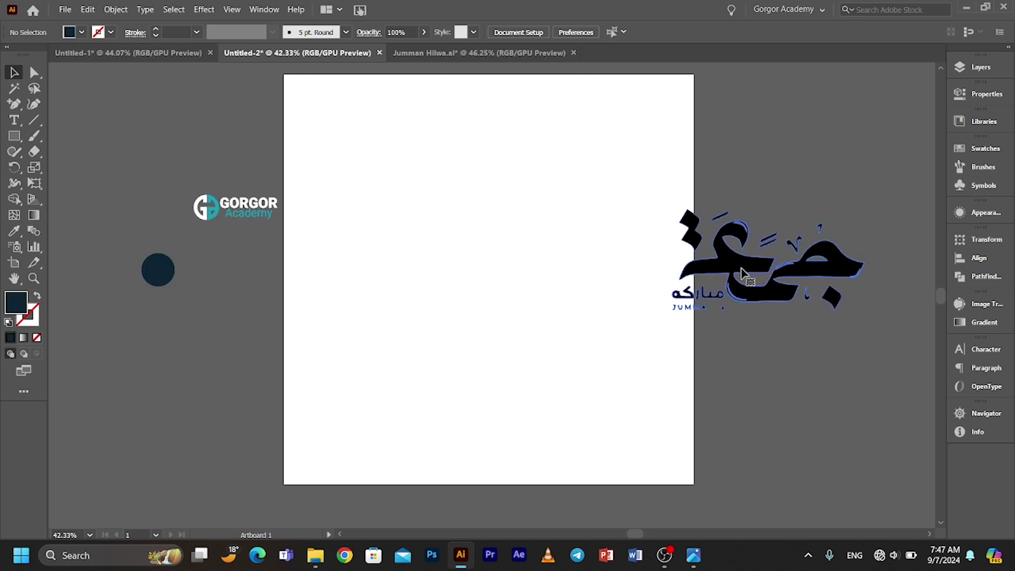
{"action": "left_click", "coordinate": [751, 267]}
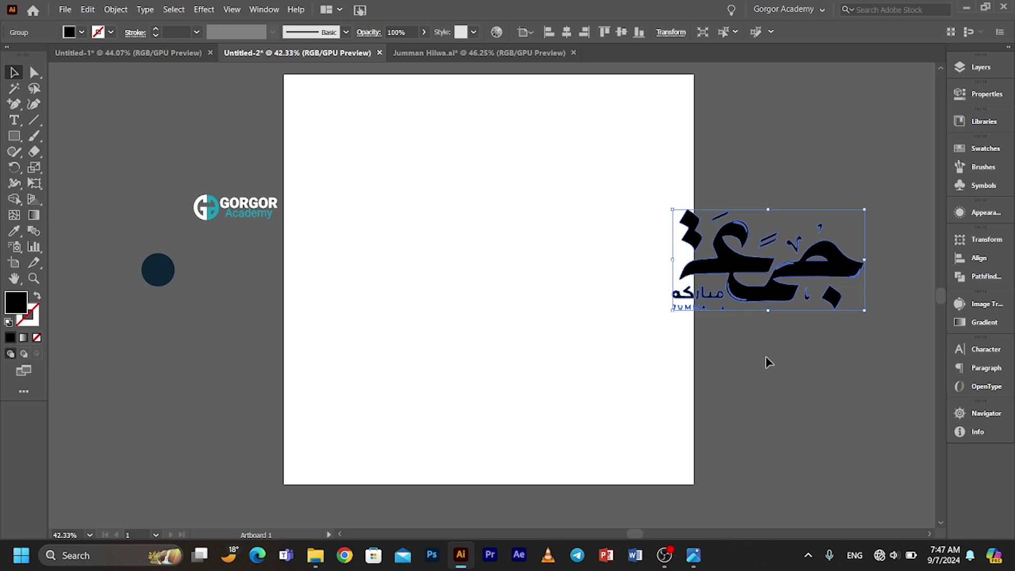
{"action": "right_click", "coordinate": [755, 265]}
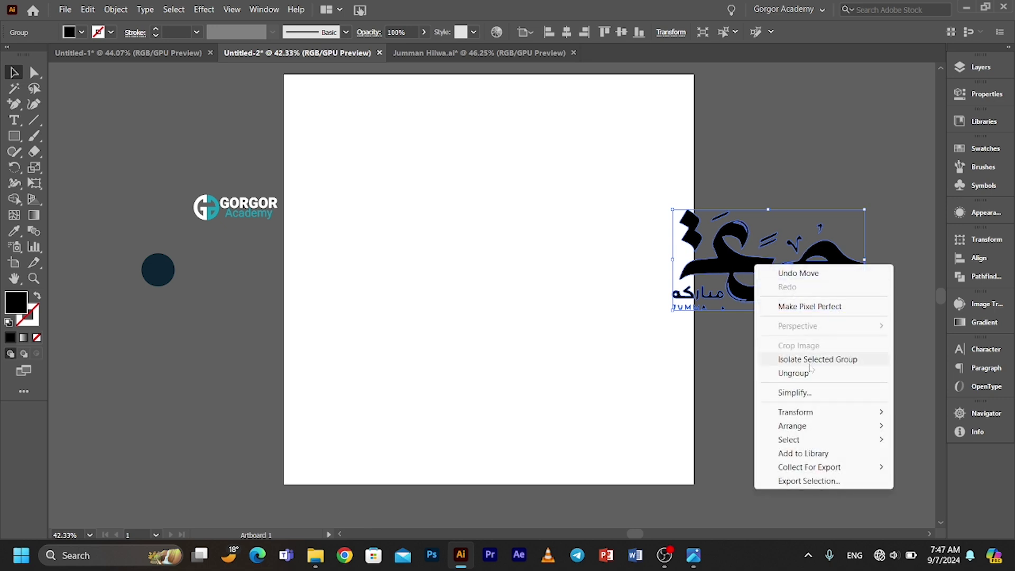
{"action": "left_click", "coordinate": [792, 373]}
{"action": "left_click", "coordinate": [761, 338]}
Fill the large main lettering with the teal sampled from the Gorgor Academy logo
{"action": "left_click", "coordinate": [750, 270]}
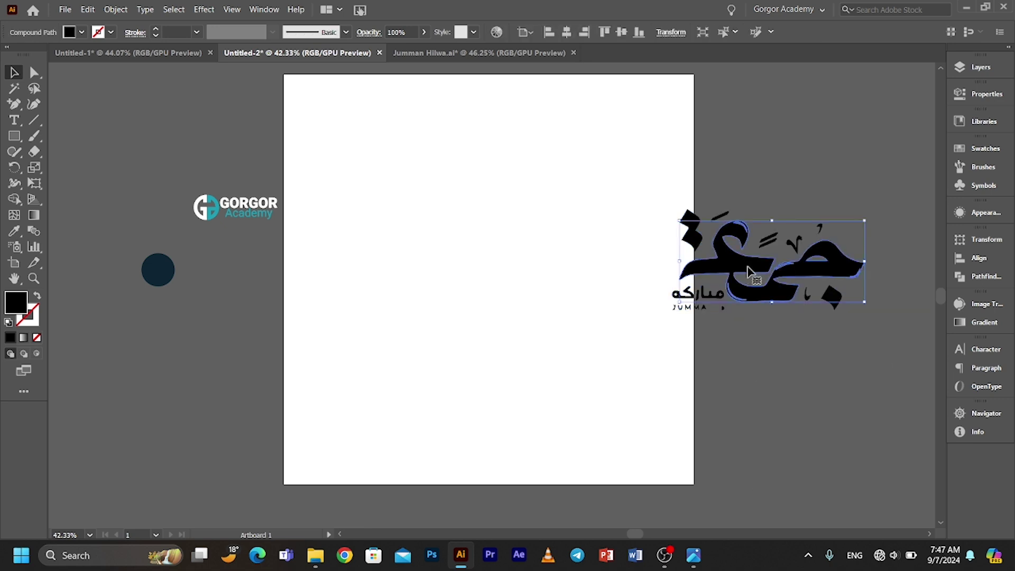
{"action": "left_click", "coordinate": [14, 230]}
{"action": "left_click", "coordinate": [214, 213]}
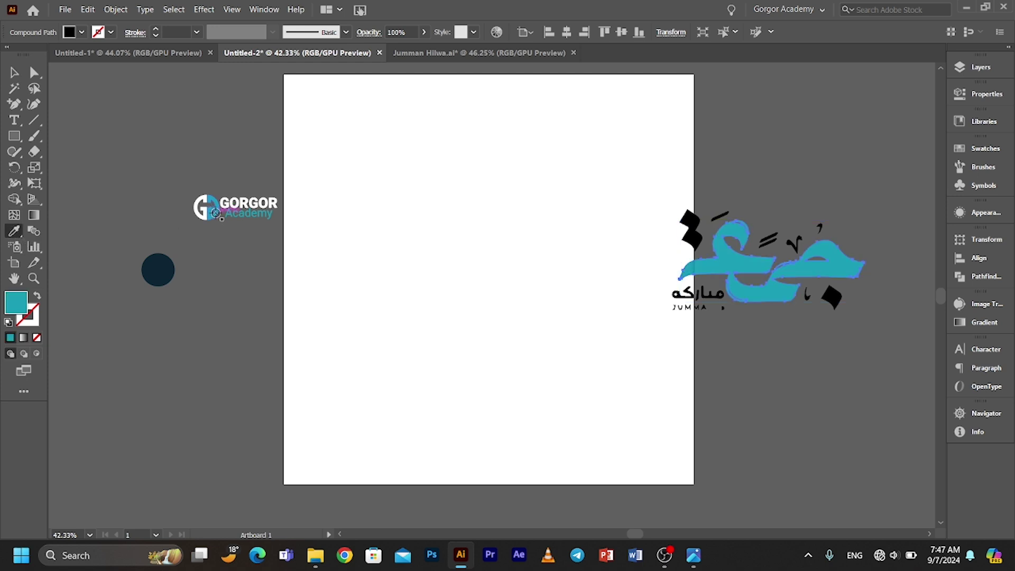
{"action": "left_click", "coordinate": [14, 72]}
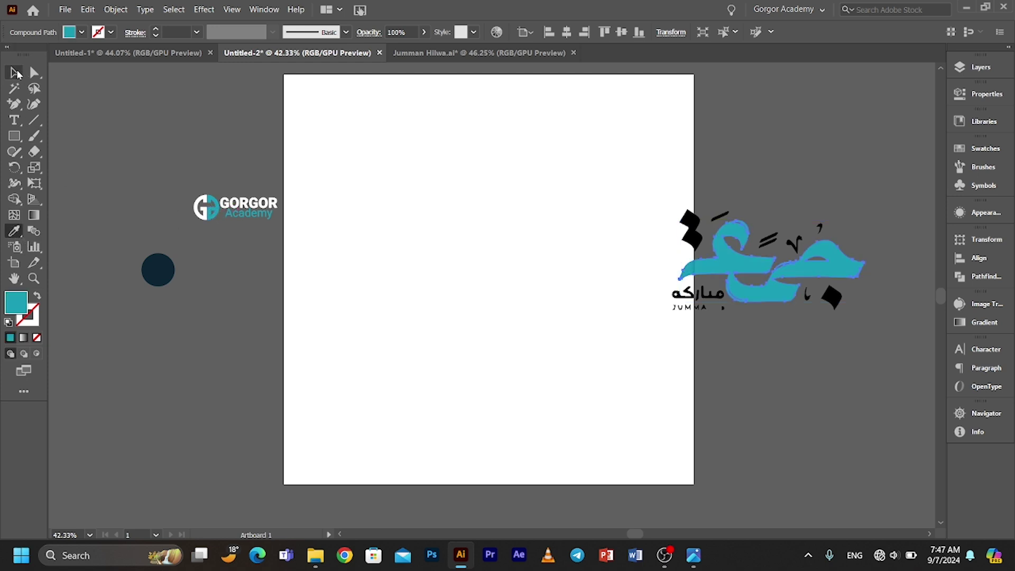
{"action": "left_click", "coordinate": [565, 264]}
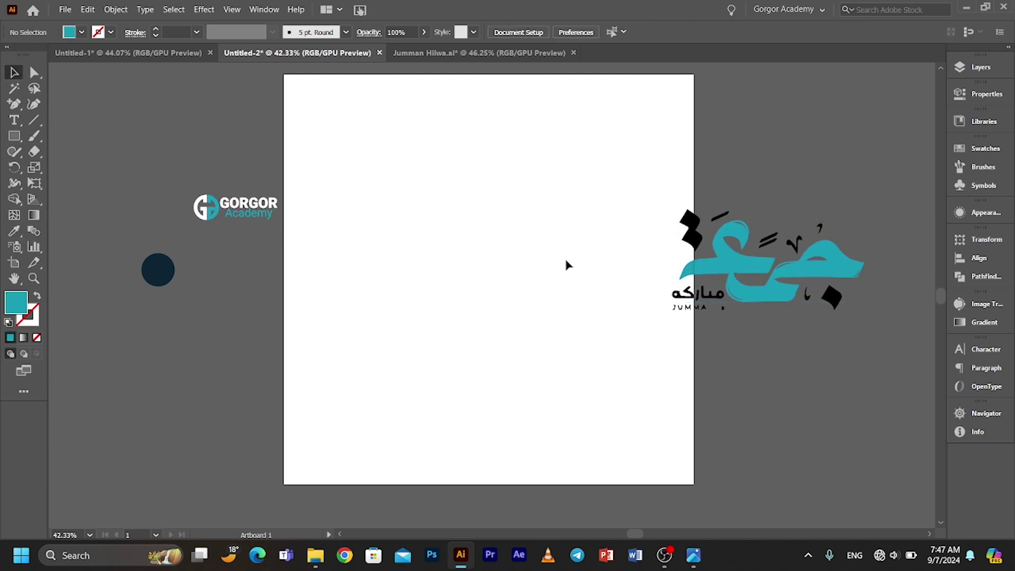
Select all remaining black calligraphy shapes by colour and fill them with the white sampled from the logo
{"action": "left_click", "coordinate": [14, 89]}
{"action": "left_click", "coordinate": [687, 217]}
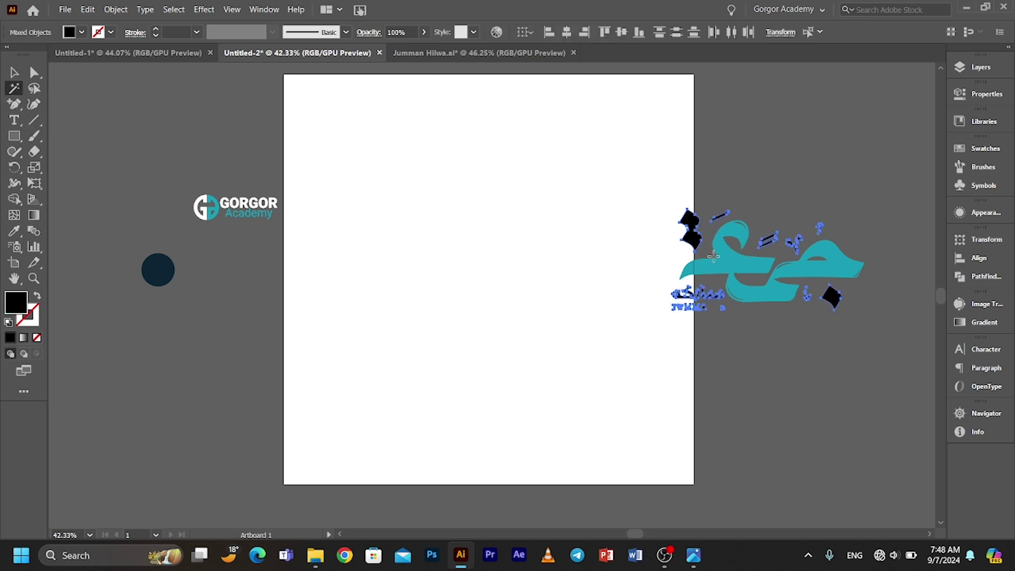
{"action": "left_click", "coordinate": [14, 231]}
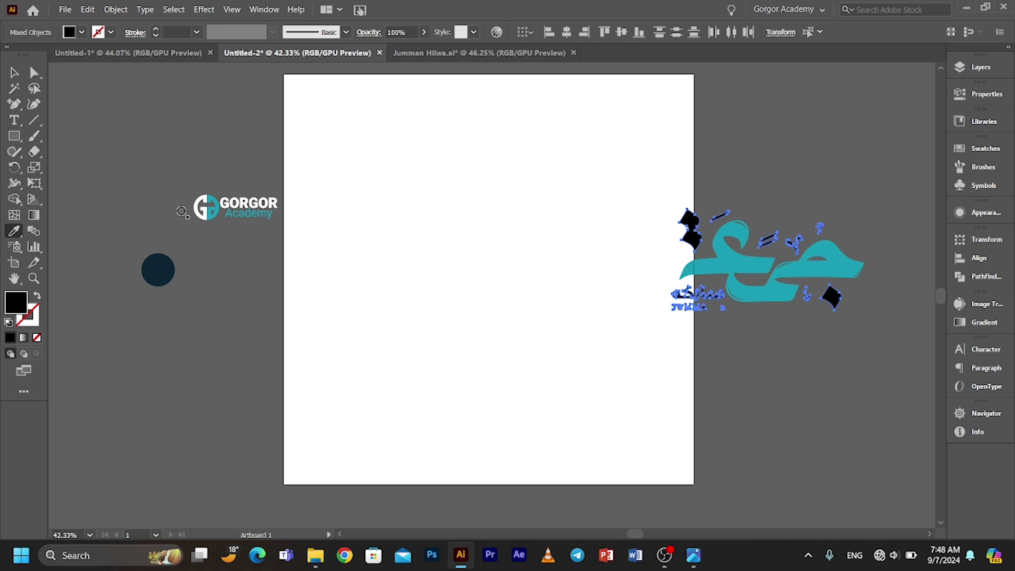
{"action": "left_click", "coordinate": [202, 200]}
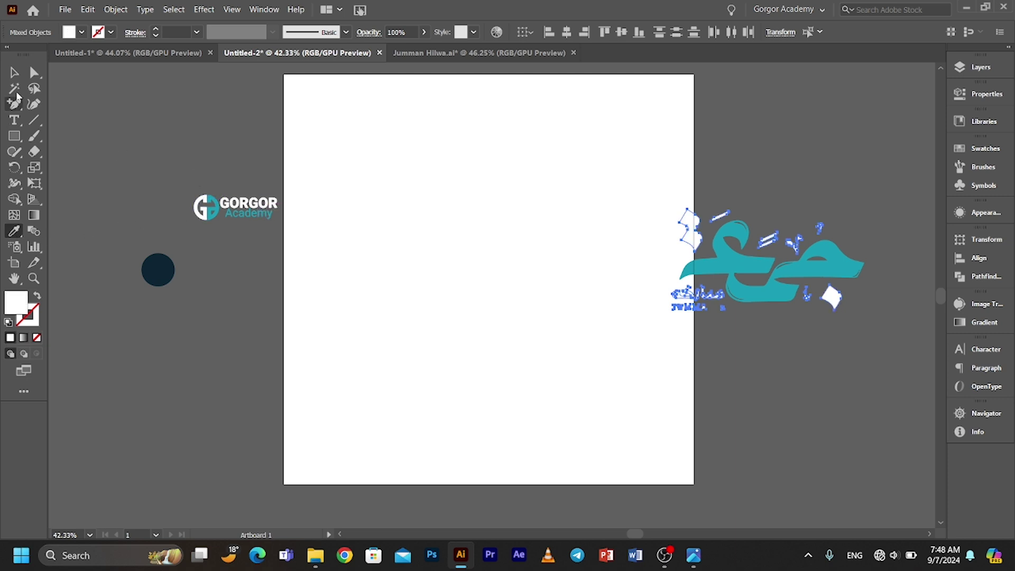
{"action": "left_click", "coordinate": [15, 73]}
{"action": "left_click", "coordinate": [203, 108]}
Try a dark blue fill on the teal main lettering and undo it
{"action": "left_click", "coordinate": [739, 269]}
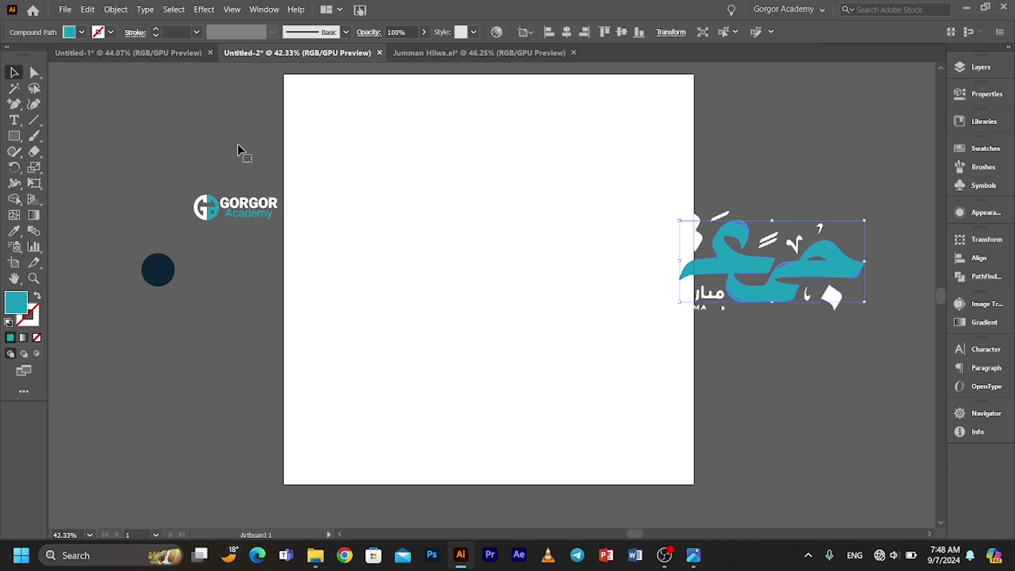
{"action": "left_click", "coordinate": [82, 31]}
{"action": "left_click", "coordinate": [79, 95]}
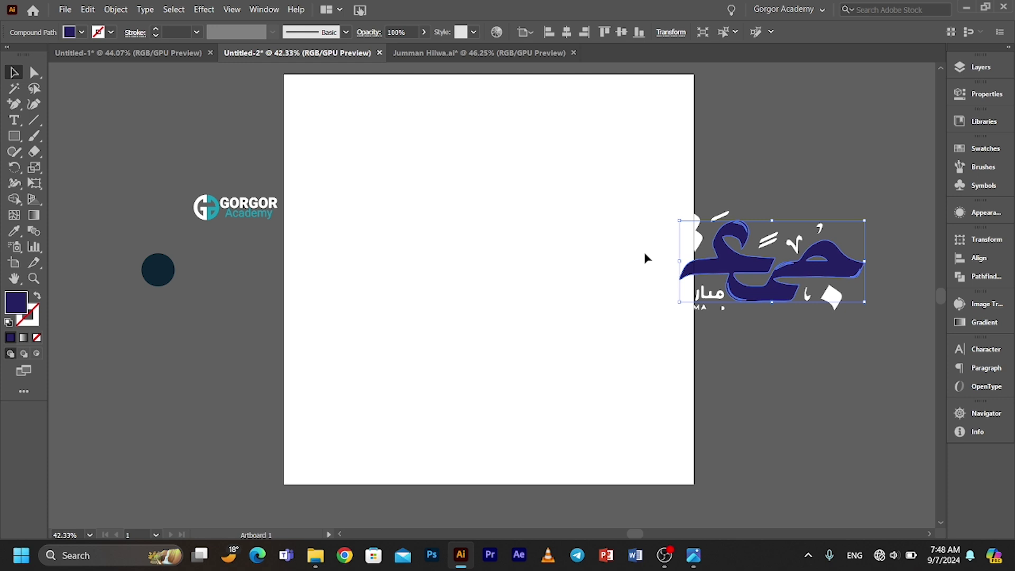
{"action": "left_click", "coordinate": [546, 226]}
{"action": "key", "text": "ctrl+z"}
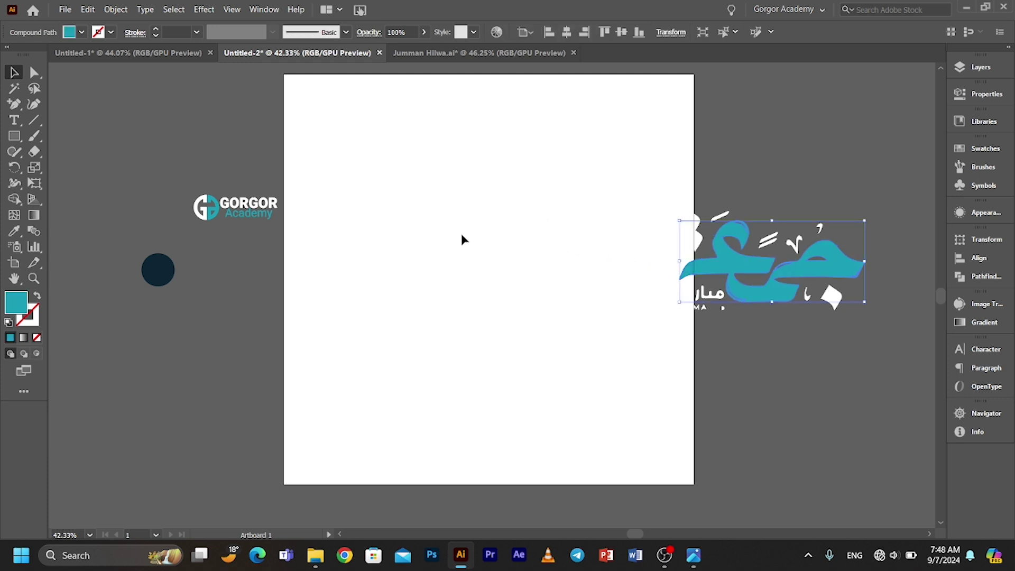
Group all the calligraphy shapes and move the group to the right, clear of the artboard
{"action": "left_click", "coordinate": [646, 187]}
{"action": "left_click", "coordinate": [791, 300]}
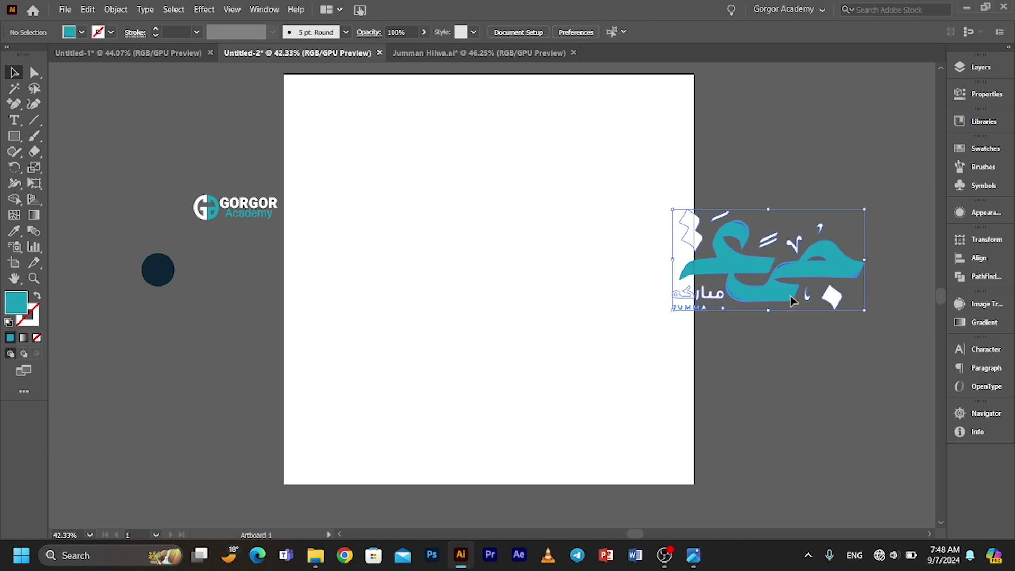
{"action": "right_click", "coordinate": [751, 273]}
{"action": "left_click", "coordinate": [772, 374]}
{"action": "left_click", "coordinate": [724, 359]}
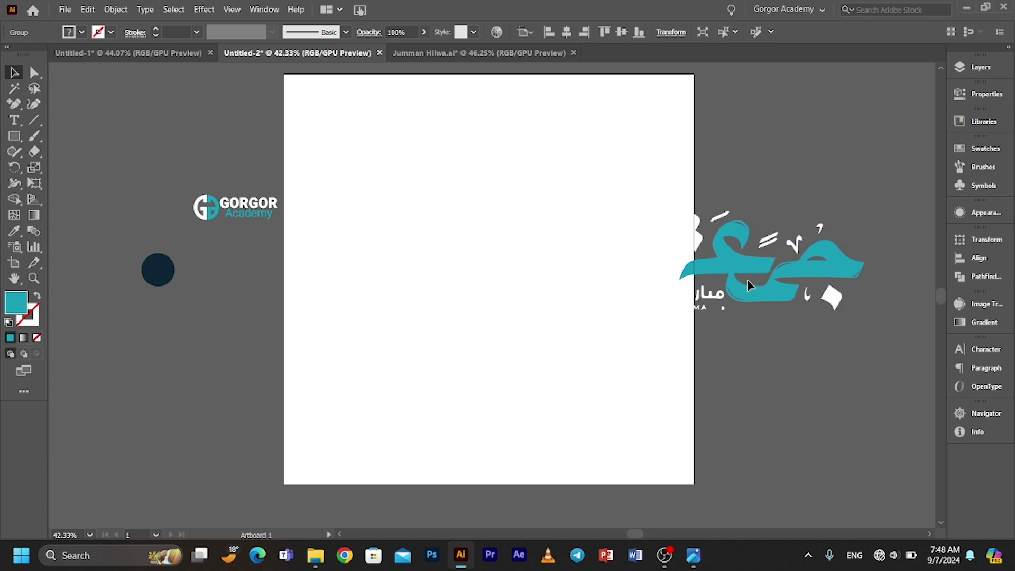
{"action": "left_click_drag", "start_coordinate": [741, 270], "coordinate": [775, 270]}
{"action": "left_click", "coordinate": [797, 380]}
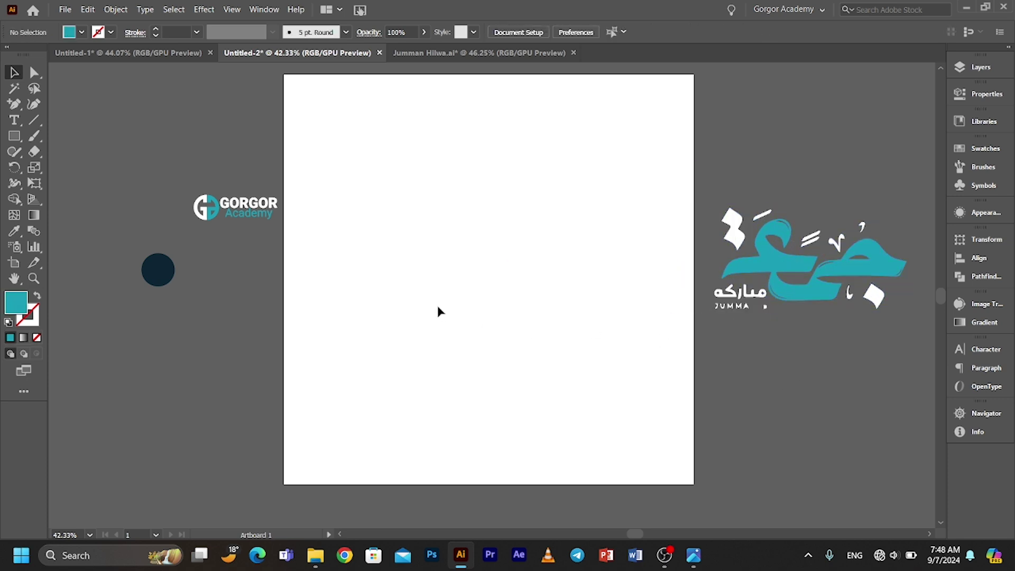
Place the mosque image from the Design folder onto the artboard
{"action": "scroll", "coordinate": [489, 288], "scroll_direction": "down", "scroll_amount": 1}
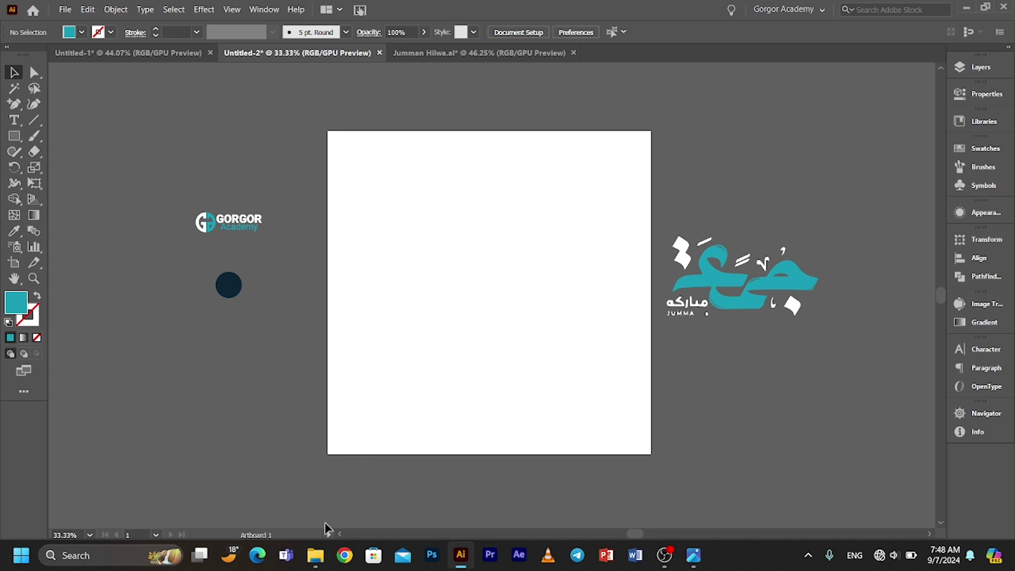
{"action": "left_click", "coordinate": [315, 555]}
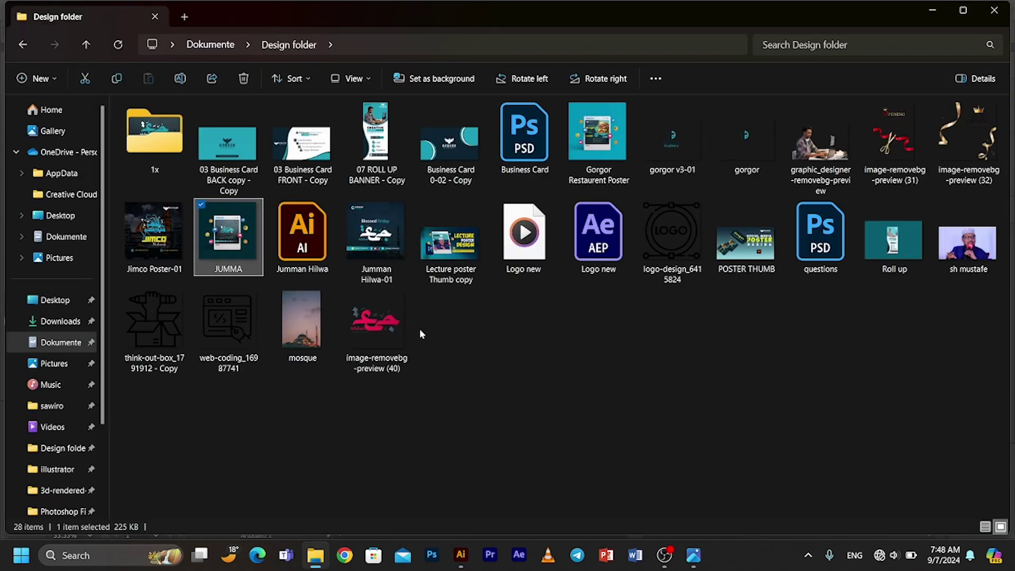
{"action": "left_click", "coordinate": [307, 319]}
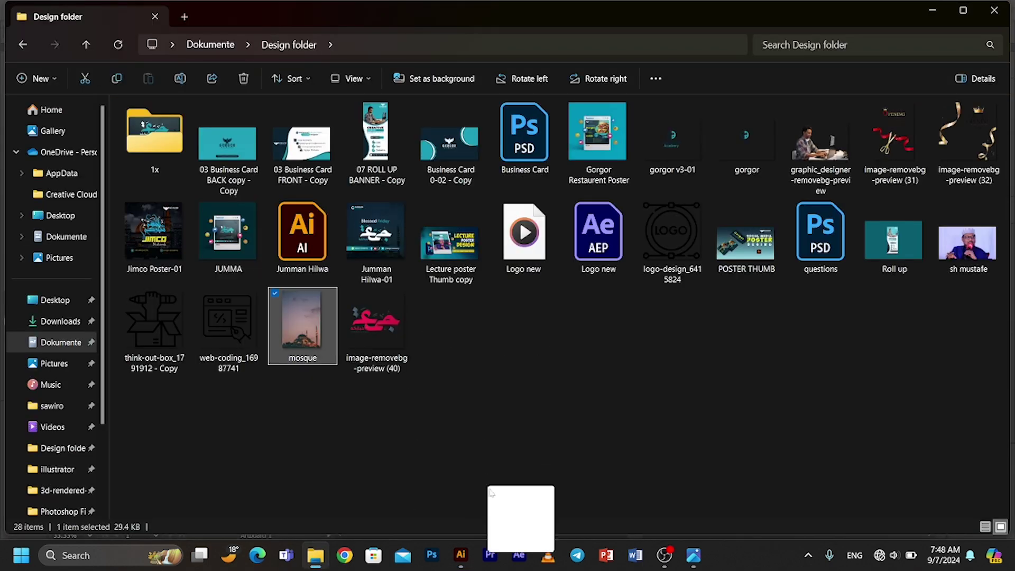
{"action": "left_click", "coordinate": [461, 555]}
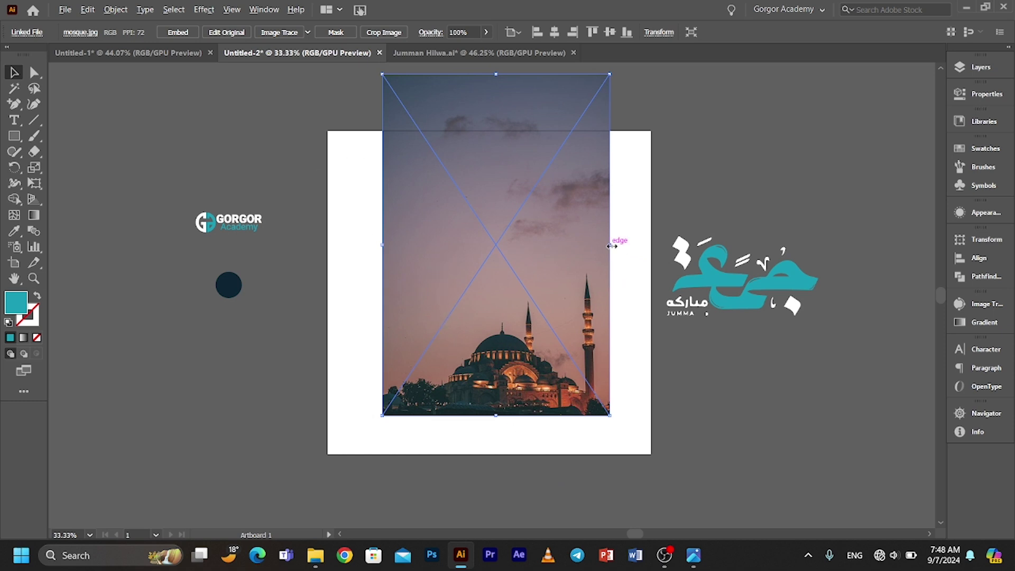
Scale the mosque photo proportionally to about the artboard's width and align it to the artboard's horizontal centre and bottom edge
{"action": "left_click_drag", "start_coordinate": [611, 245], "coordinate": [658, 261]}
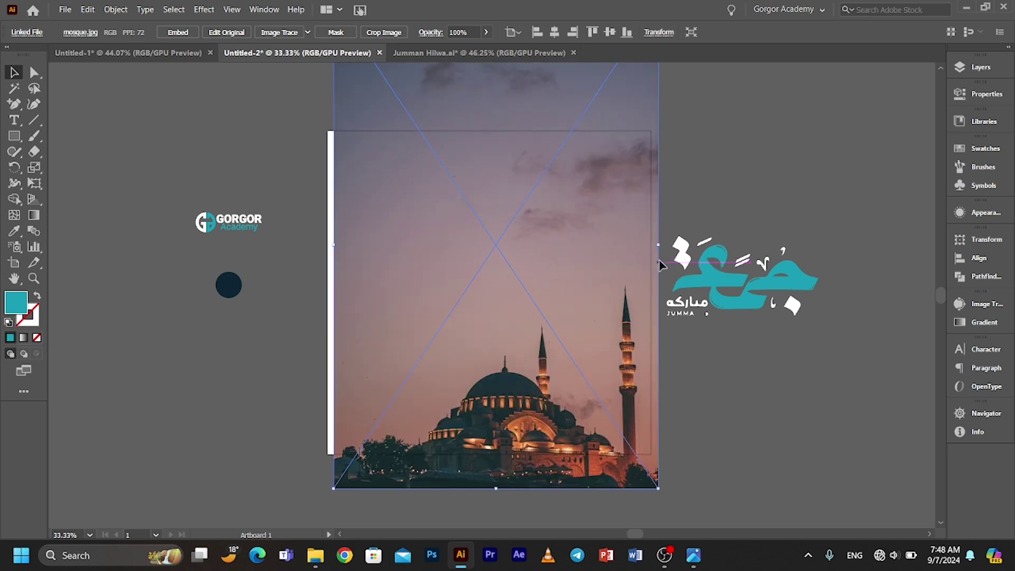
{"action": "left_click", "coordinate": [554, 33]}
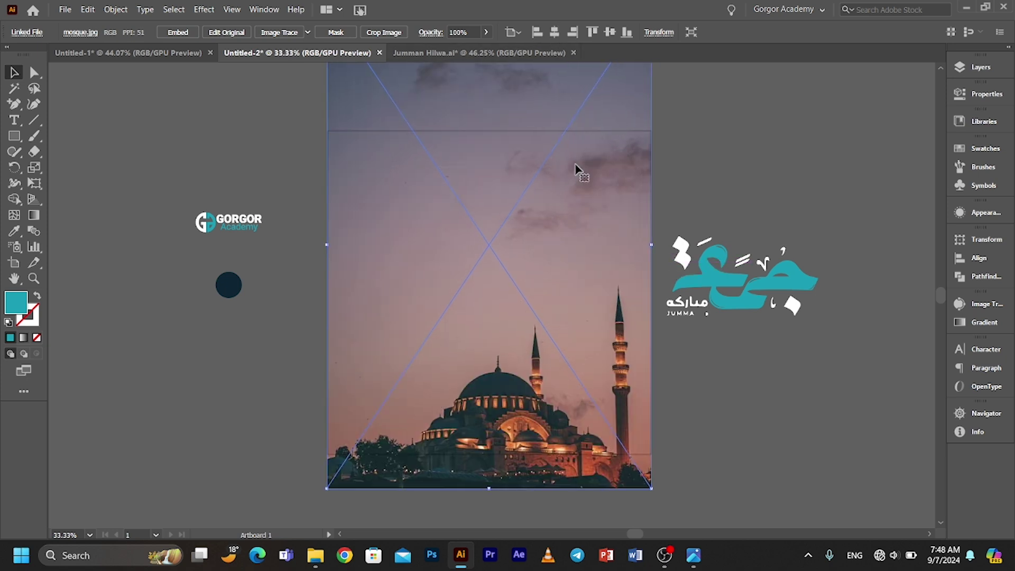
{"action": "left_click", "coordinate": [626, 33]}
{"action": "left_click", "coordinate": [720, 407]}
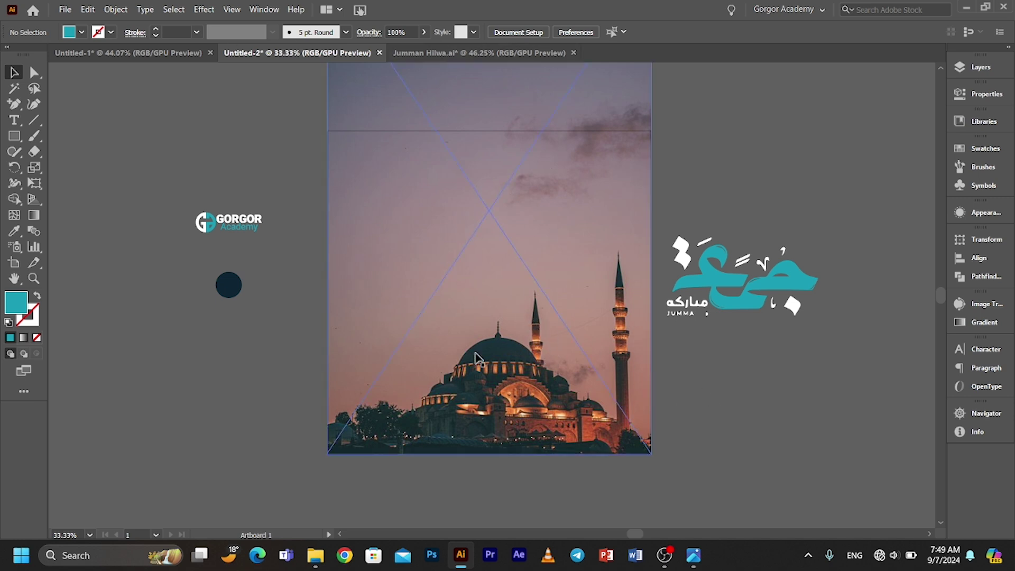
Create an 800 × 800 px teal square with the Rectangle tool
{"action": "left_click", "coordinate": [14, 136]}
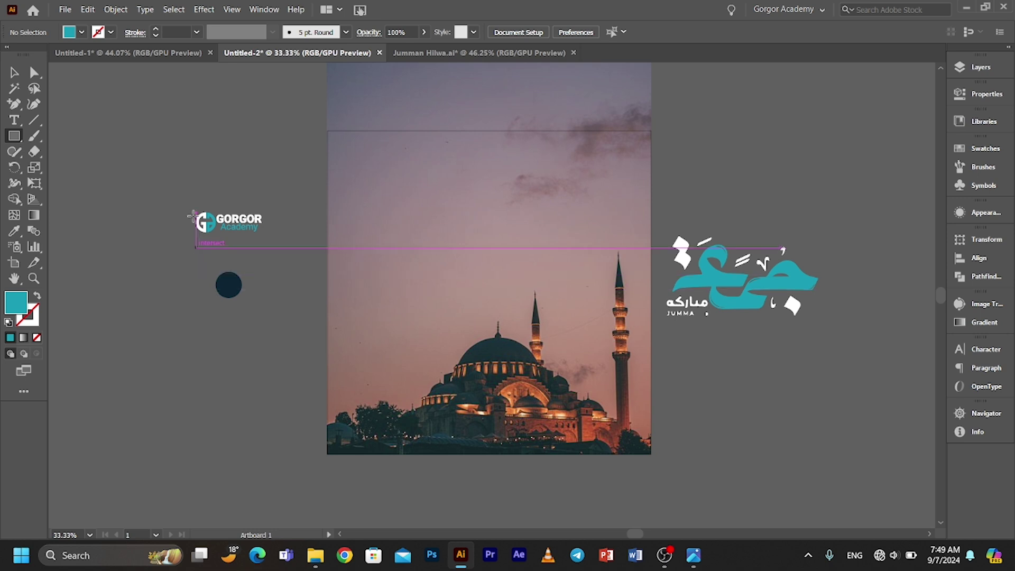
{"action": "left_click_drag", "start_coordinate": [214, 145], "coordinate": [215, 146]}
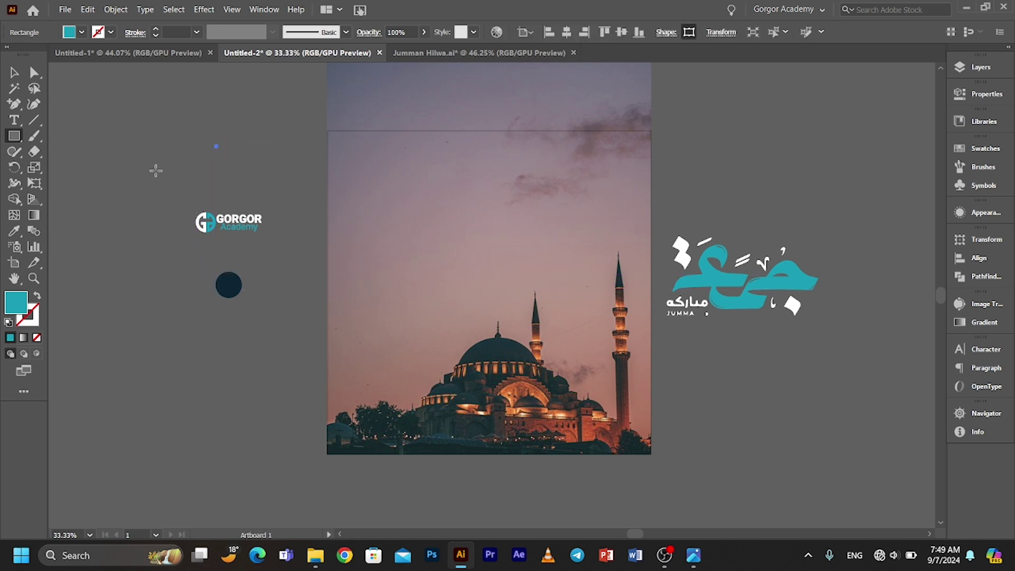
{"action": "left_click", "coordinate": [132, 288]}
{"action": "type", "text": "800"}
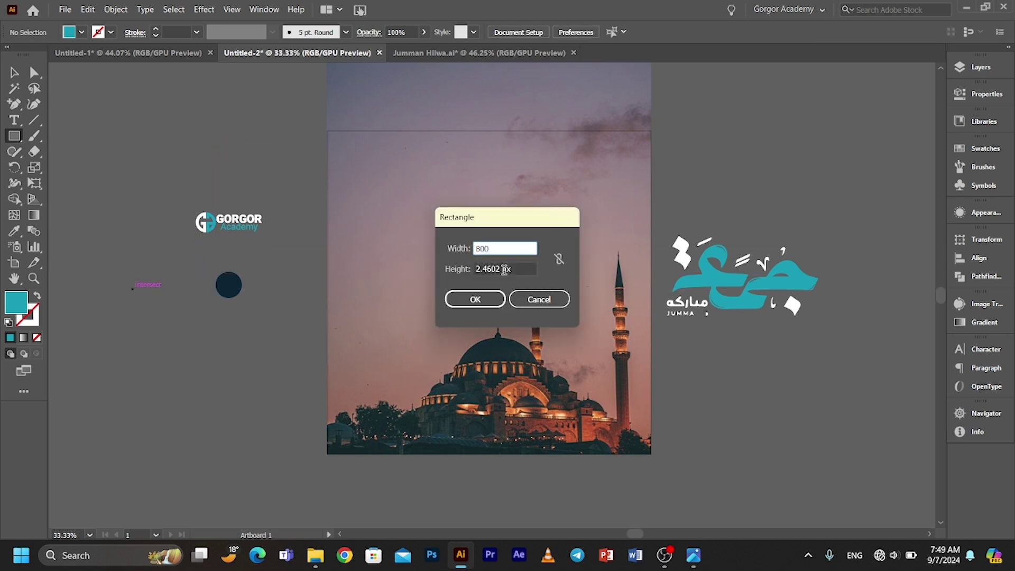
{"action": "key", "text": "Tab"}
{"action": "type", "text": "8"}
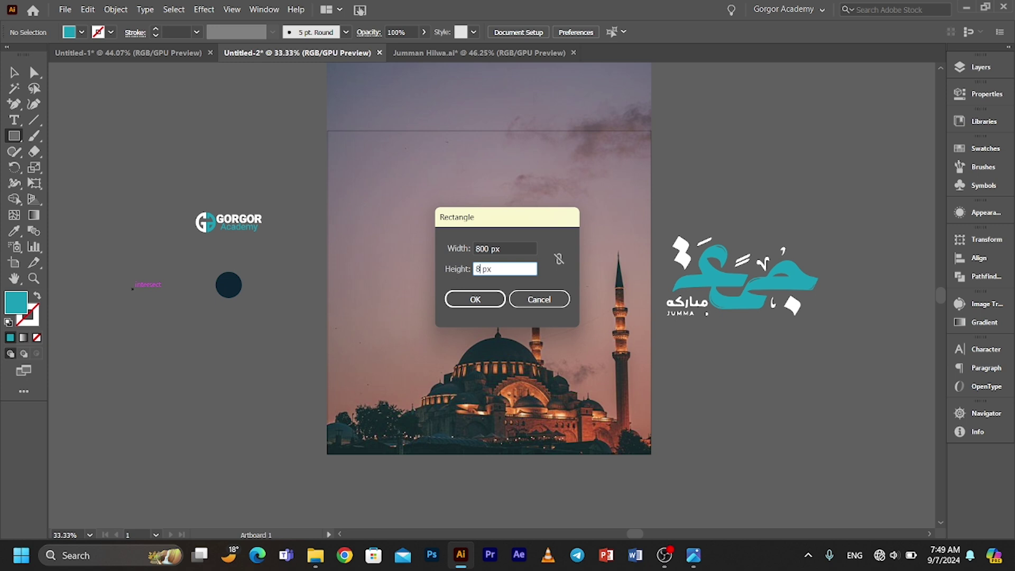
{"action": "key", "text": "Return"}
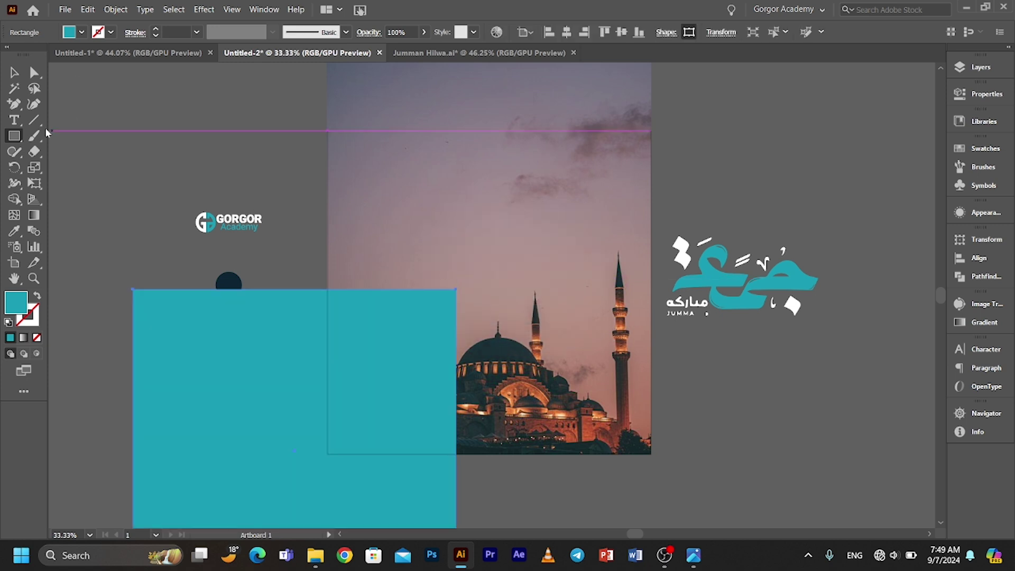
Duplicate the teal square to the right of the artboard and align the original to the artboard's right and top edges
{"action": "left_click", "coordinate": [15, 68]}
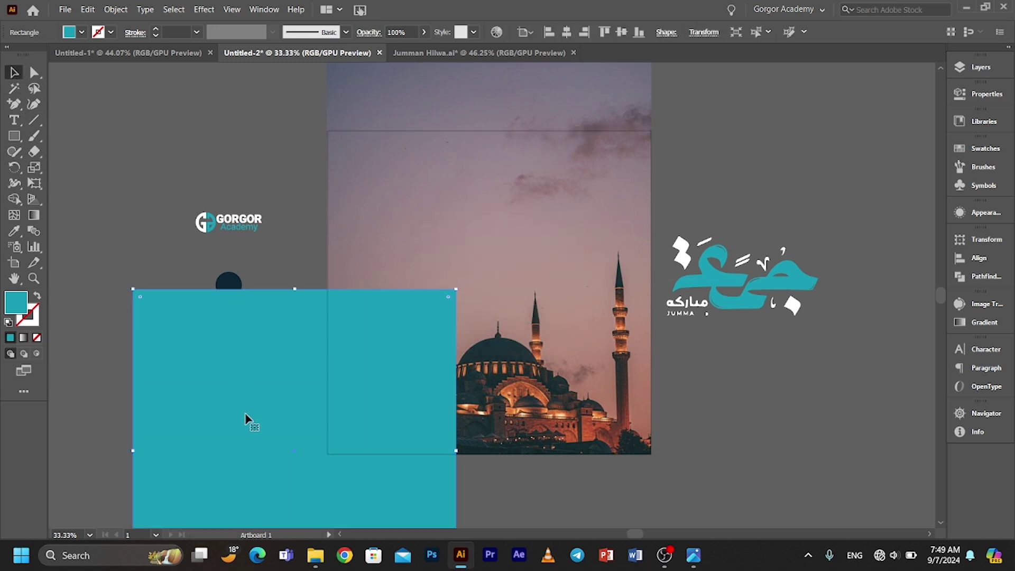
{"action": "left_click_drag", "start_coordinate": [239, 421], "coordinate": [808, 359]}
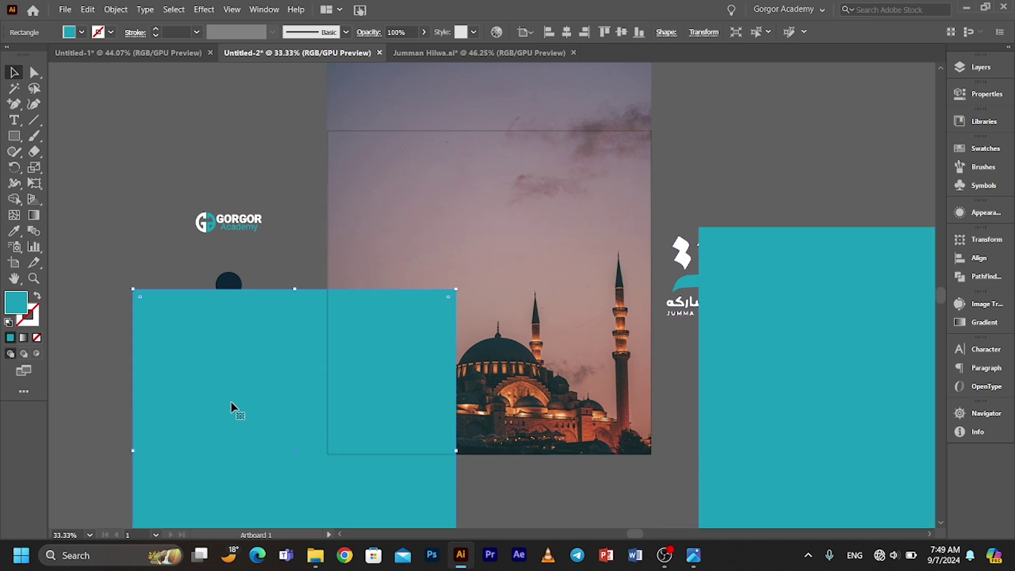
{"action": "left_click", "coordinate": [584, 33]}
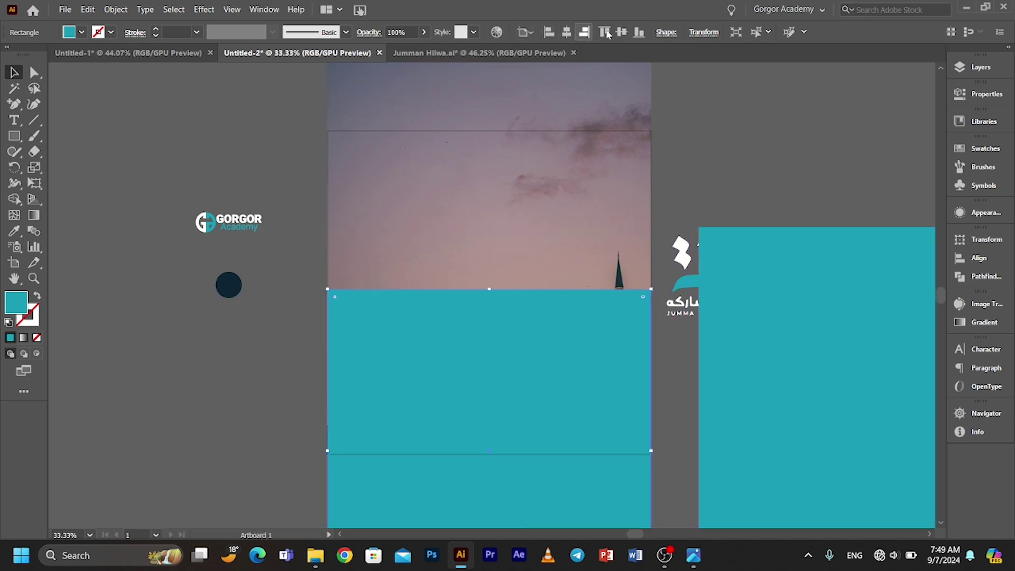
{"action": "left_click", "coordinate": [605, 32]}
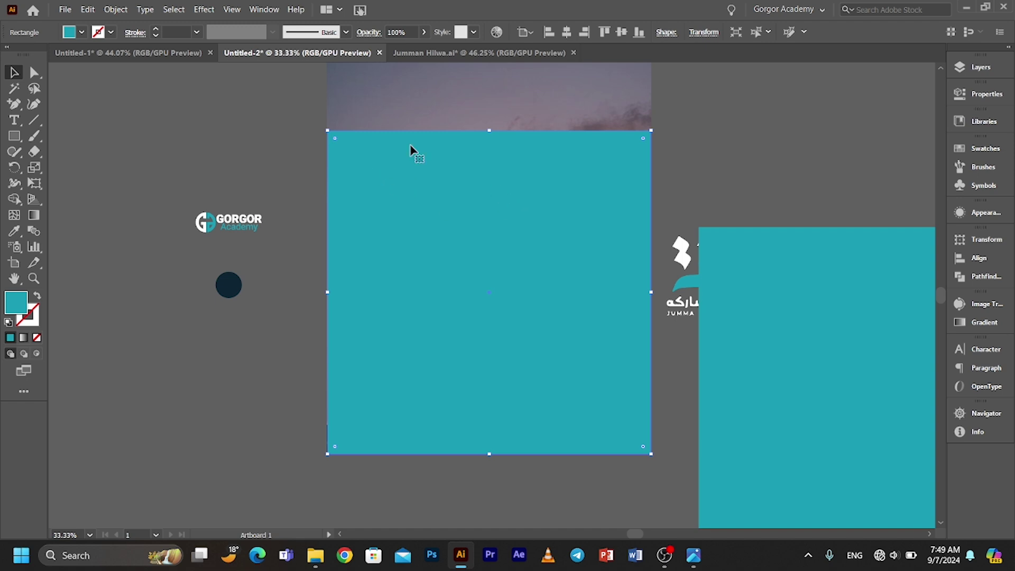
Select the mosque photo together with the teal square covering the artboard and make a clipping mask from them
{"action": "left_click", "coordinate": [268, 134]}
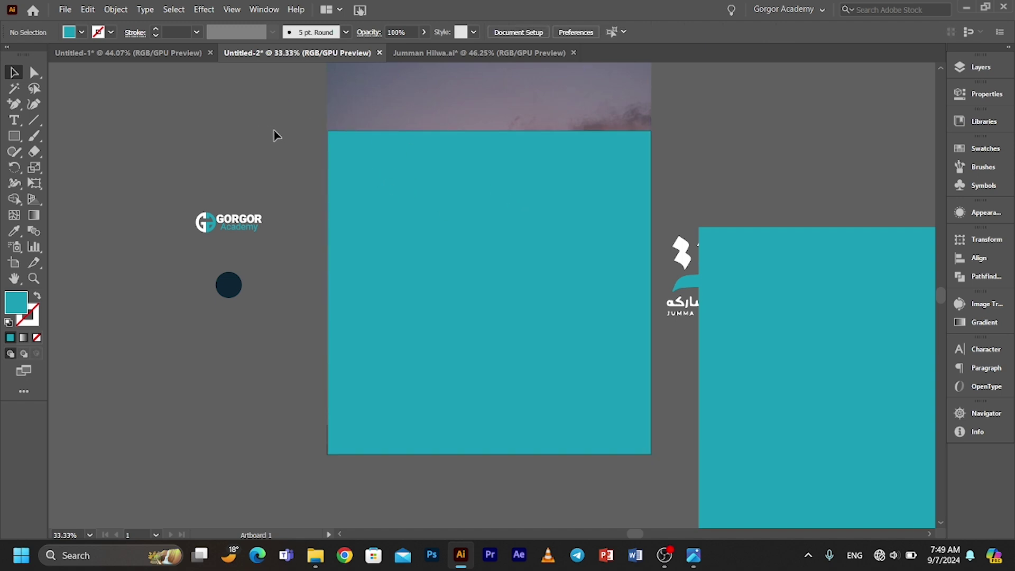
{"action": "left_click_drag", "start_coordinate": [394, 177], "coordinate": [394, 175]}
{"action": "right_click", "coordinate": [355, 167]}
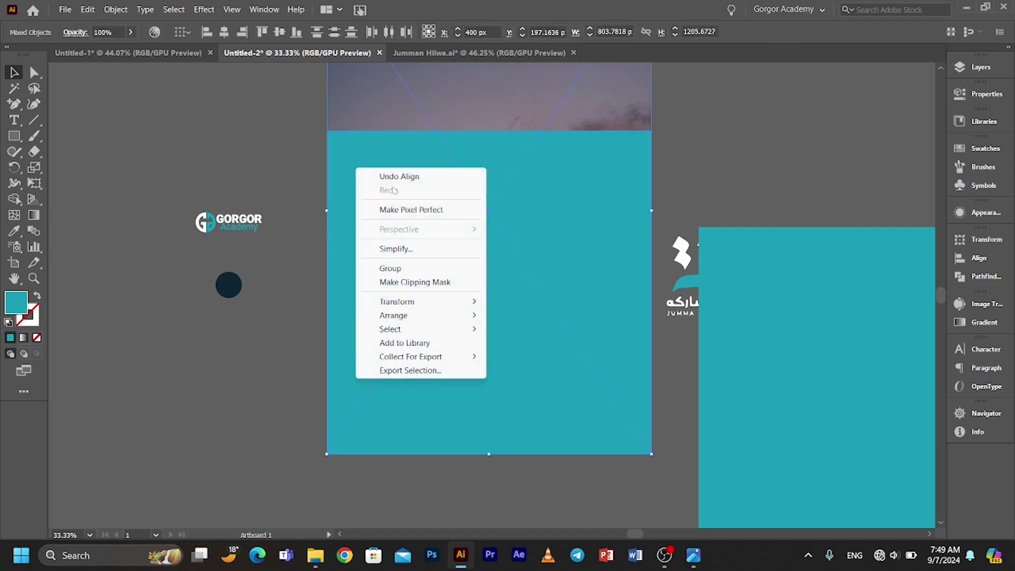
{"action": "left_click", "coordinate": [414, 283]}
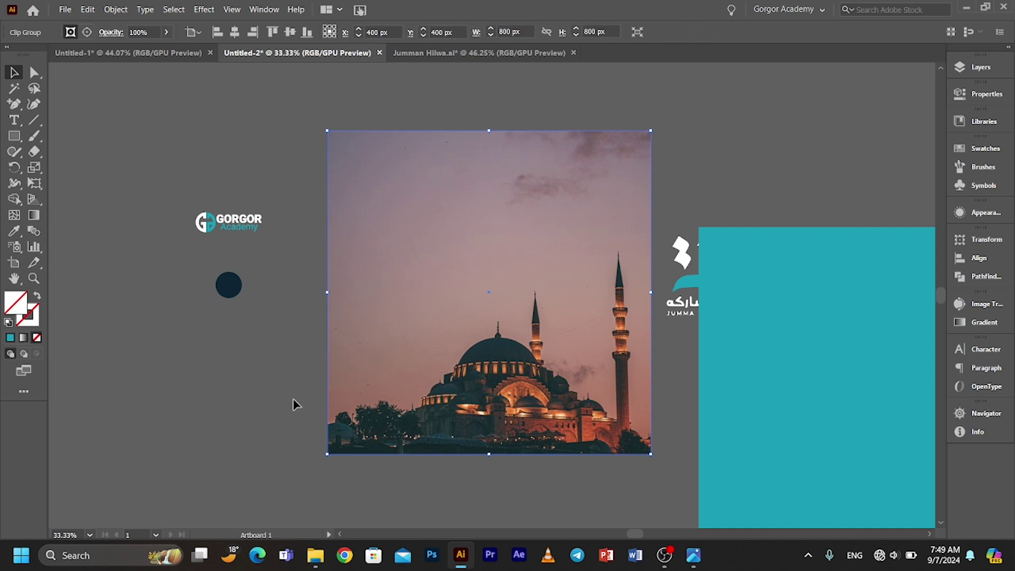
{"action": "left_click", "coordinate": [280, 381]}
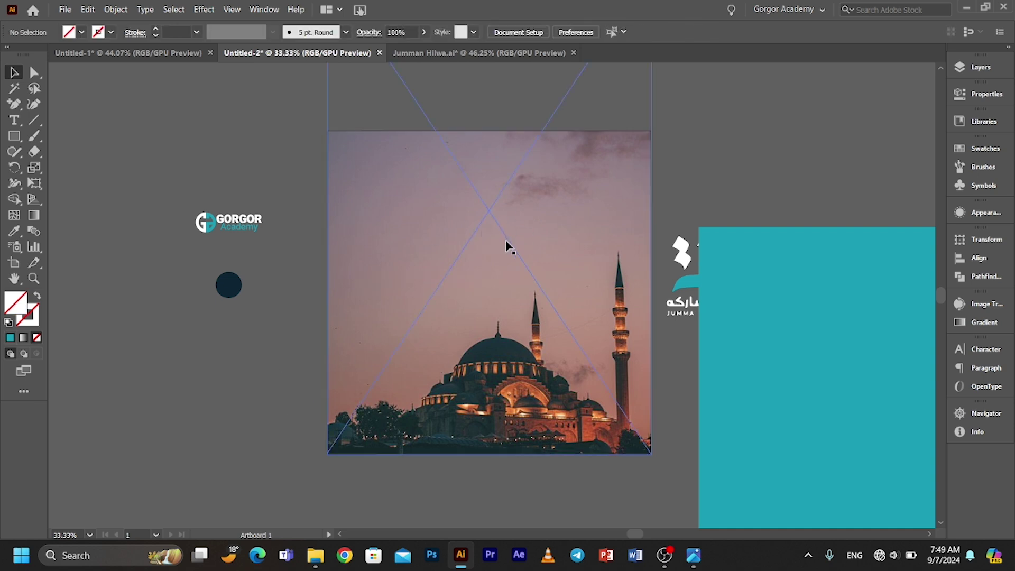
{"action": "left_click", "coordinate": [540, 135]}
{"action": "left_click", "coordinate": [540, 135]}
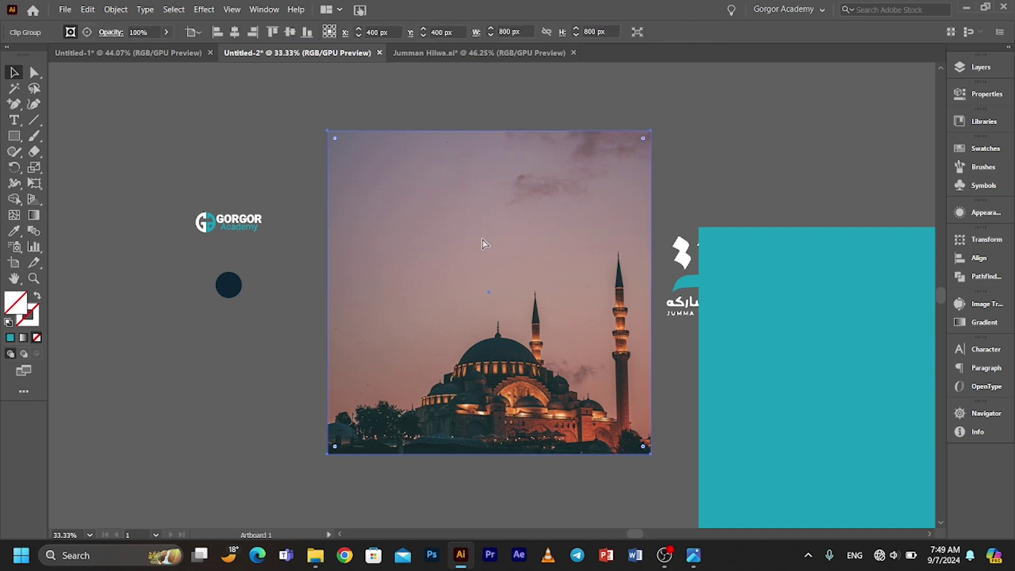
{"action": "key", "text": "ctrl+shift+a"}
Move the spare teal square over the mosque photo and fill it with a white-to-black linear gradient
{"action": "left_click_drag", "start_coordinate": [844, 335], "coordinate": [460, 256]}
{"action": "mouse_move", "coordinate": [694, 511]}
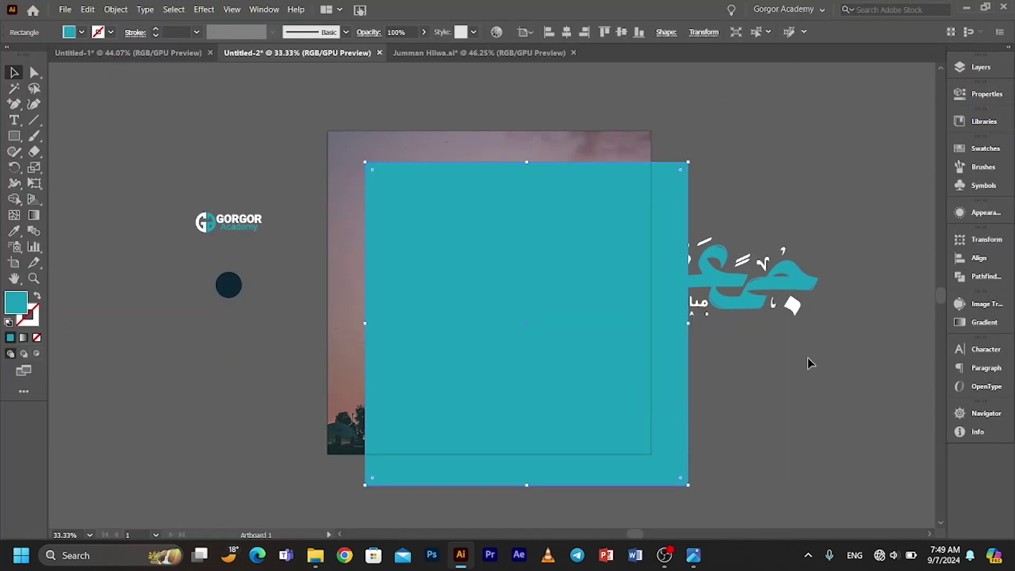
{"action": "left_click", "coordinate": [985, 324]}
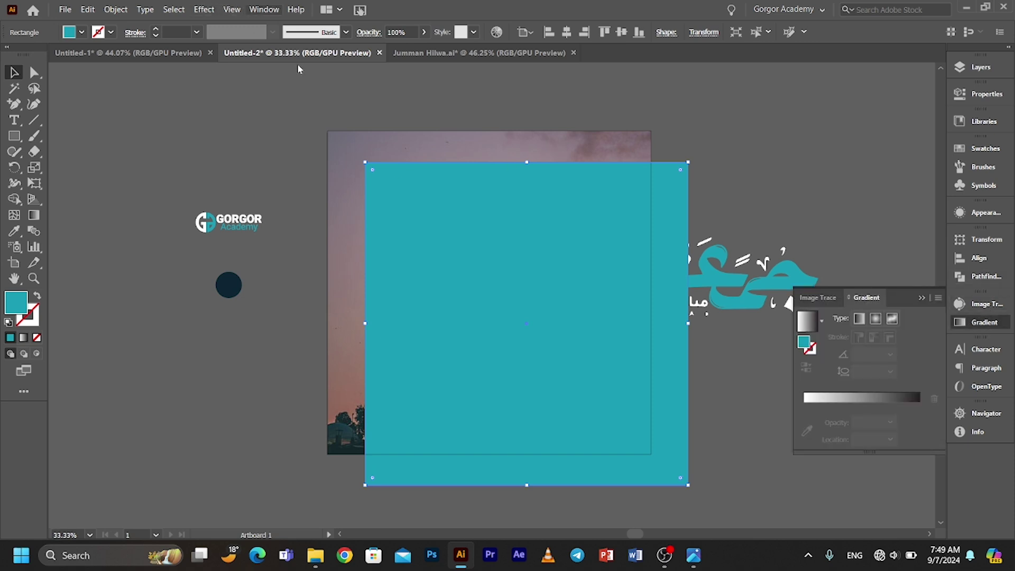
{"action": "left_click", "coordinate": [812, 398]}
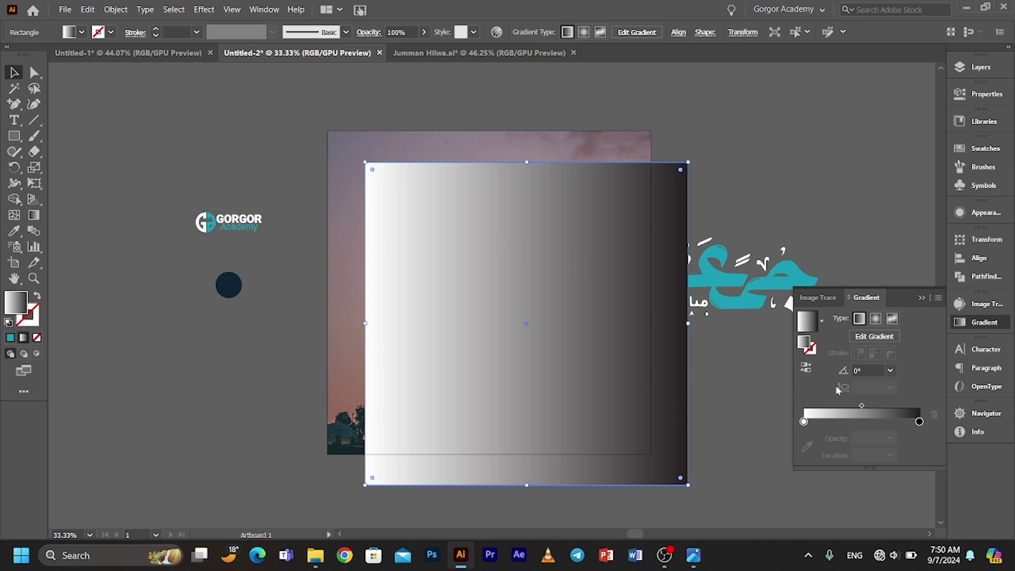
Recolour the gradient's white stop with the logo's teal and its black stop with the dark blue of the circle
{"action": "left_click", "coordinate": [803, 422]}
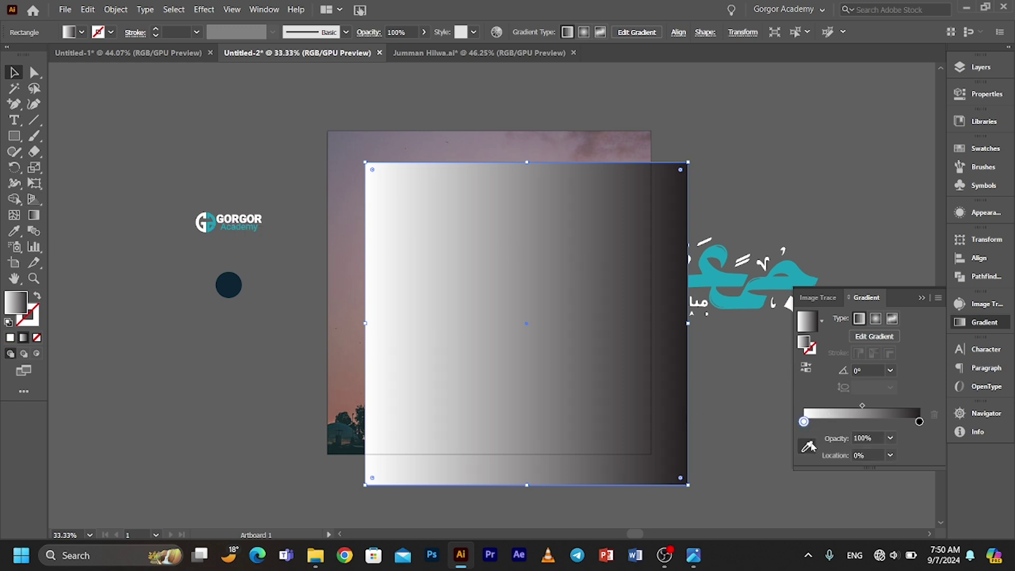
{"action": "left_click", "coordinate": [810, 450]}
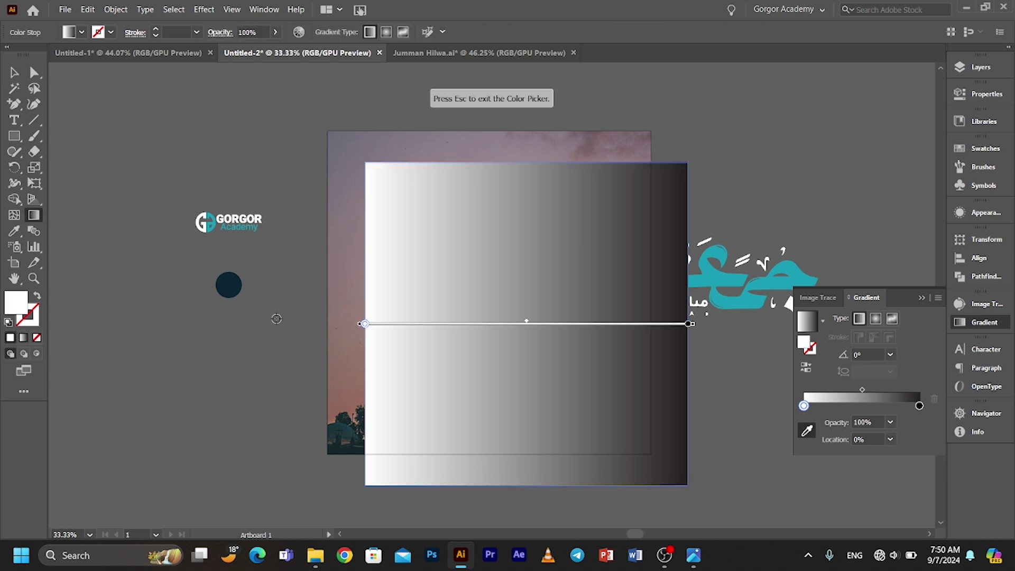
{"action": "left_click", "coordinate": [212, 226]}
{"action": "left_click", "coordinate": [211, 226]}
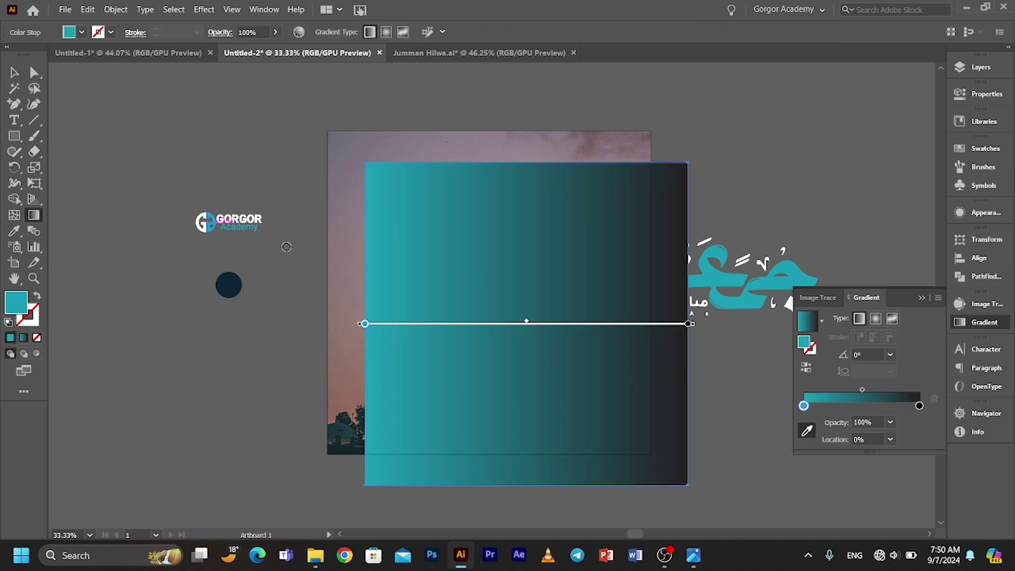
{"action": "left_click", "coordinate": [920, 407]}
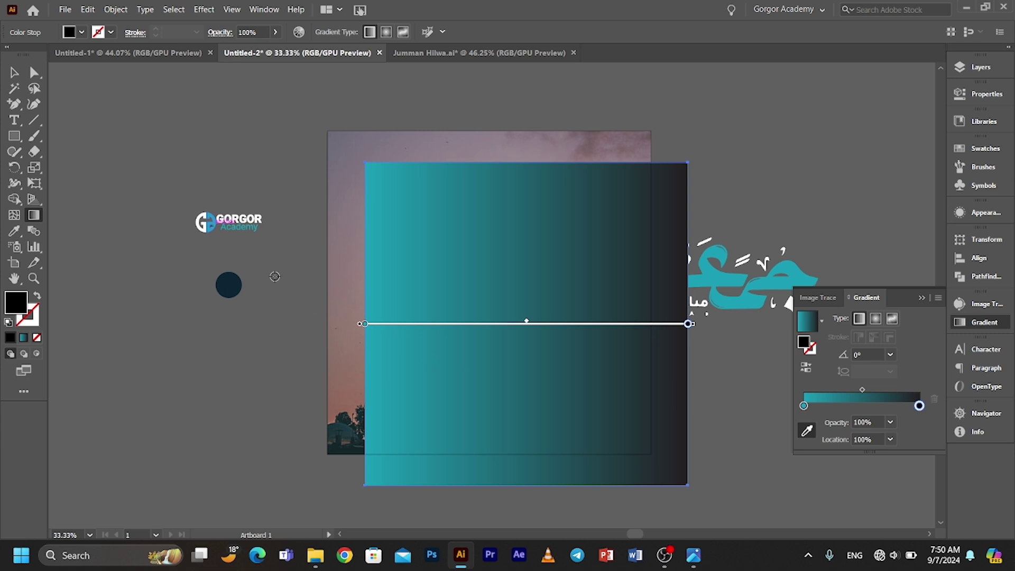
{"action": "left_click", "coordinate": [229, 284]}
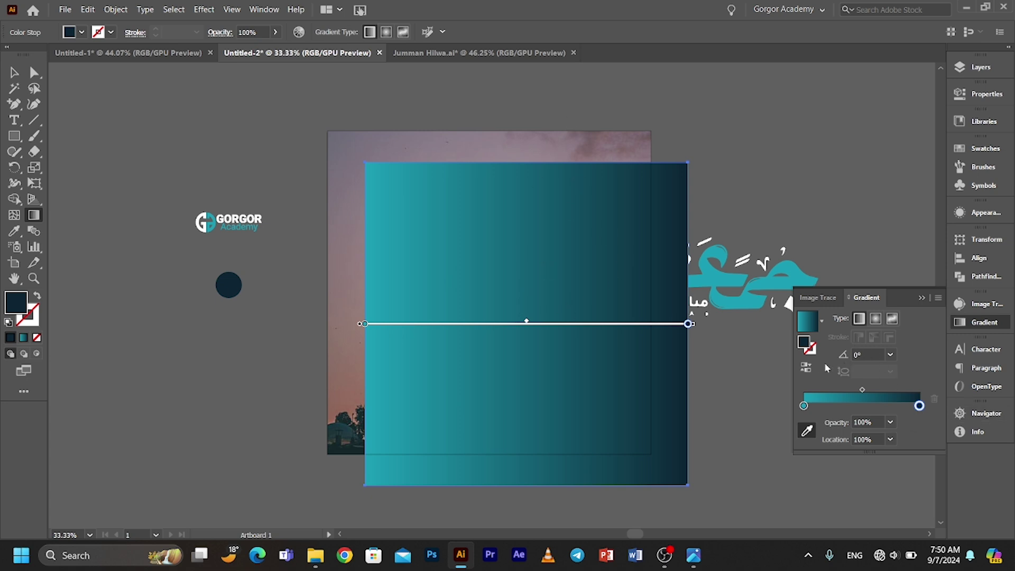
Reverse the square's gradient, set its angle to 90°, and shift its midpoint slightly towards the teal end
{"action": "left_click", "coordinate": [809, 368]}
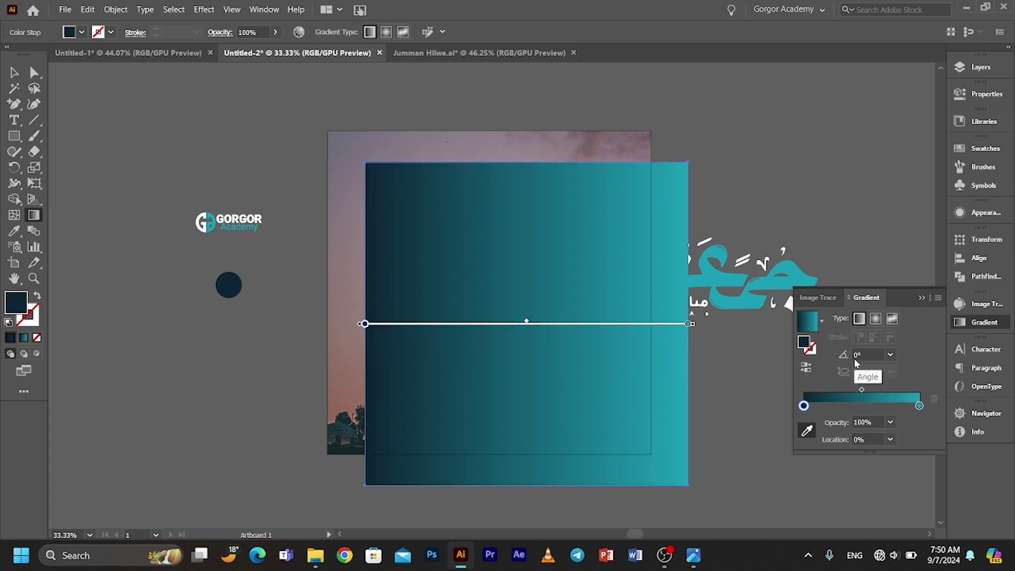
{"action": "left_click", "coordinate": [866, 353]}
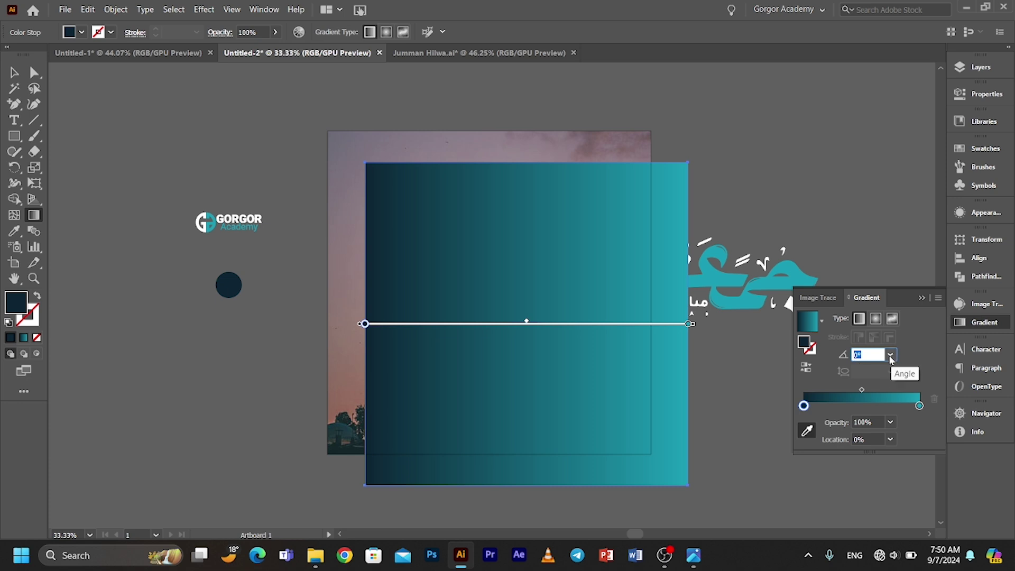
{"action": "type", "text": "90"}
{"action": "key", "text": "Return"}
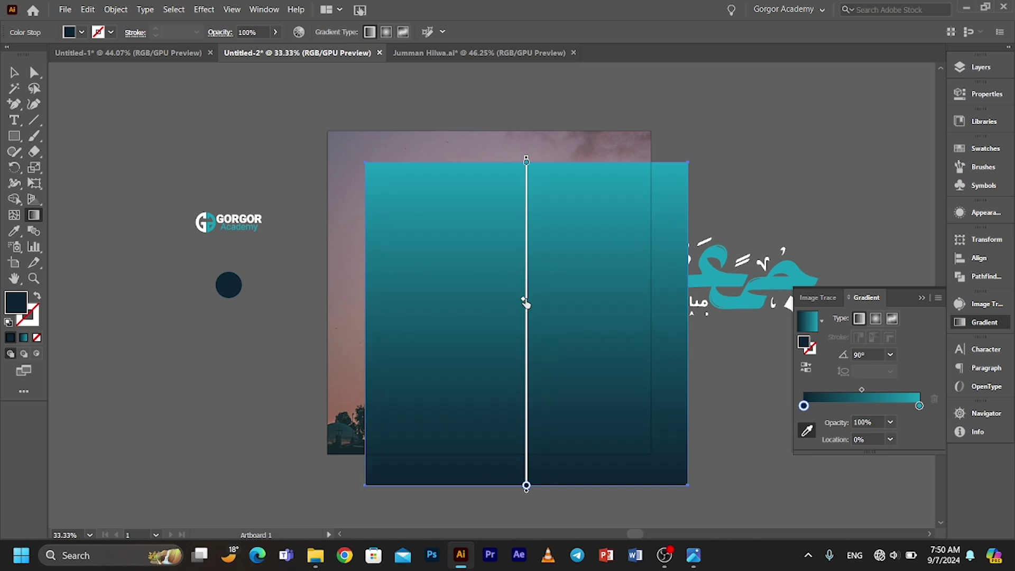
{"action": "left_click_drag", "start_coordinate": [523, 301], "coordinate": [523, 300]}
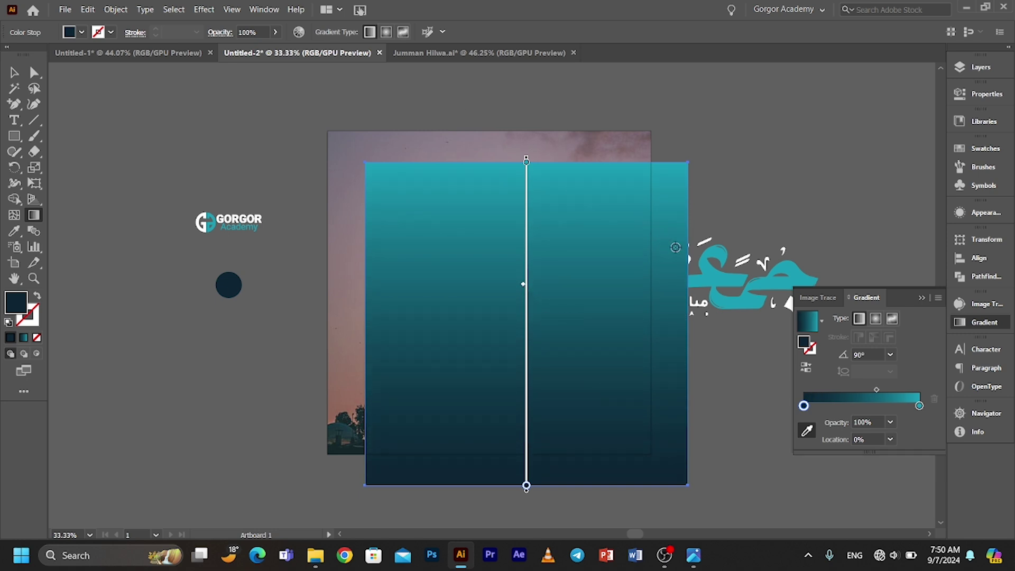
Centre the gradient square horizontally and vertically on the artboard and send it behind the mosque photo
{"action": "left_click", "coordinate": [13, 72]}
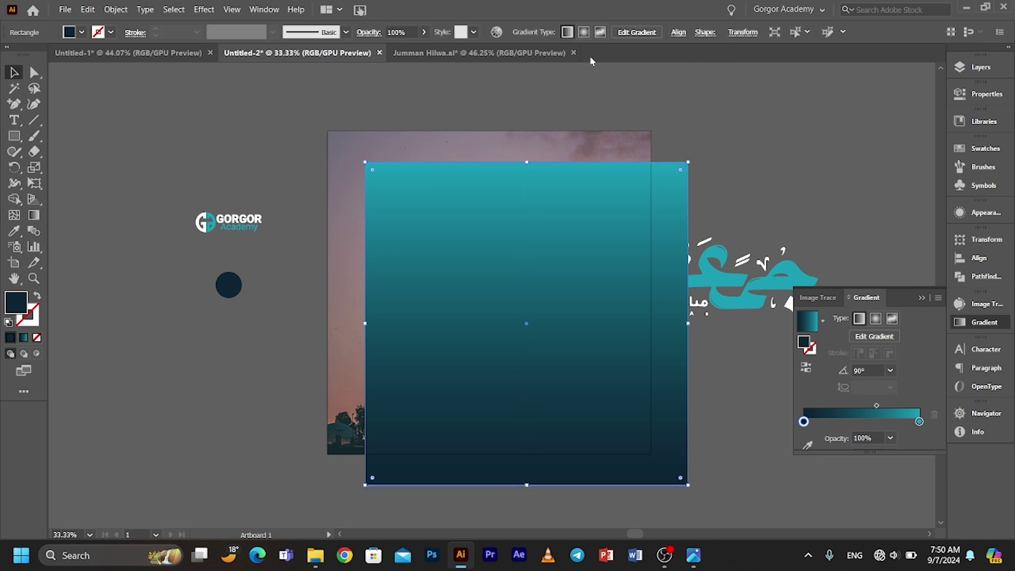
{"action": "left_click", "coordinate": [677, 33]}
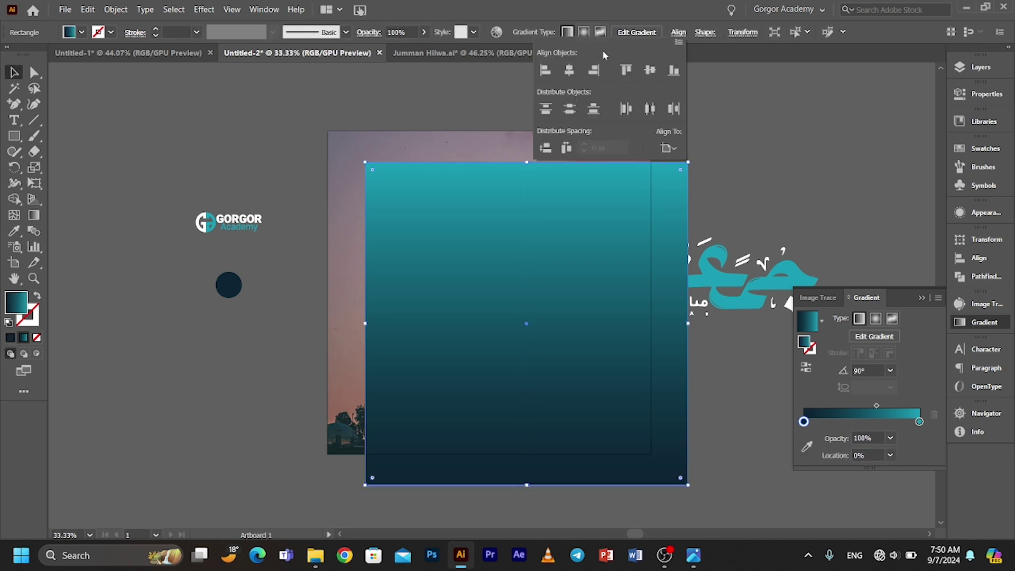
{"action": "left_click", "coordinate": [566, 72]}
{"action": "left_click", "coordinate": [654, 73]}
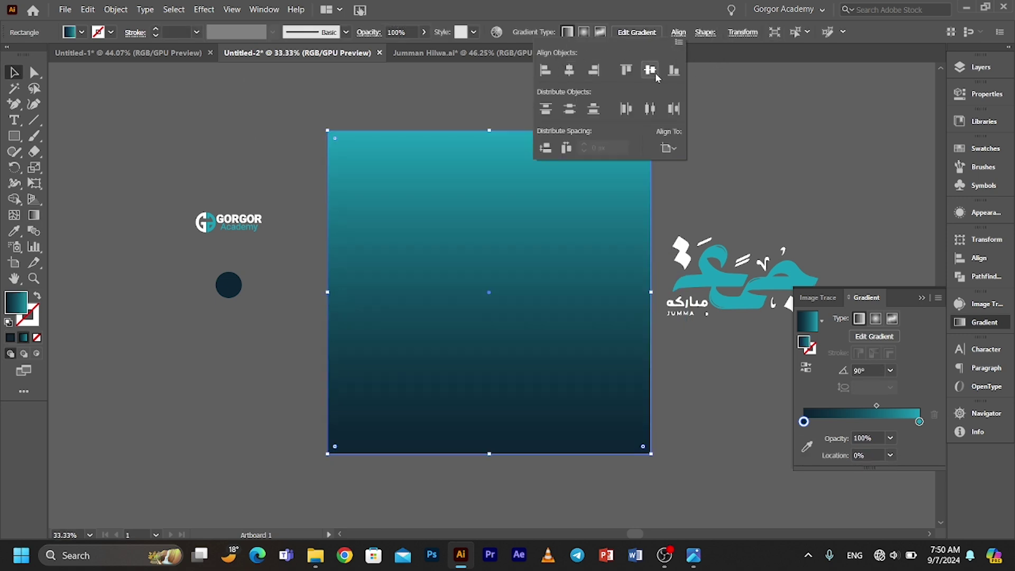
{"action": "left_click", "coordinate": [762, 139]}
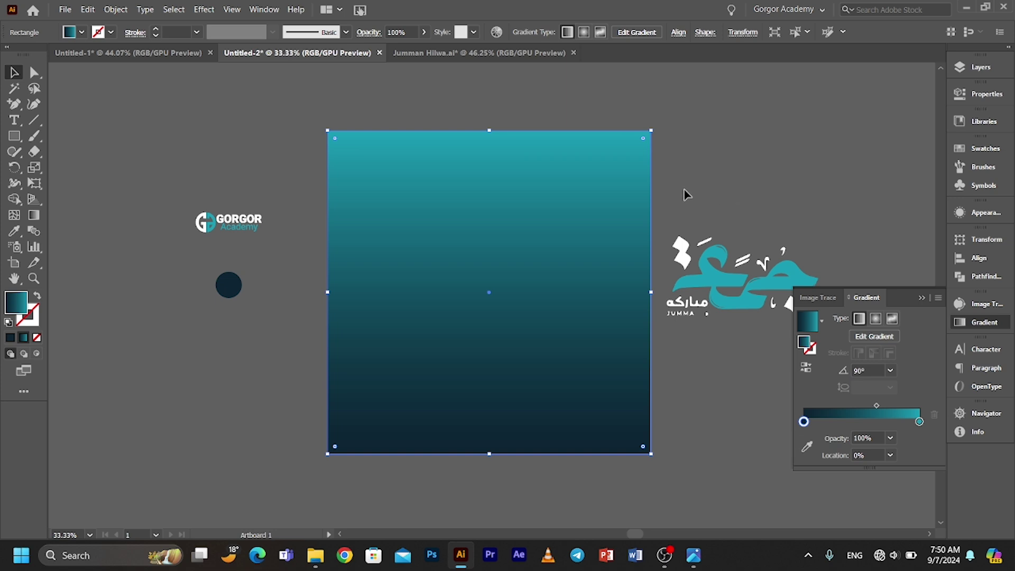
{"action": "key", "text": "ctrl+shift+b"}
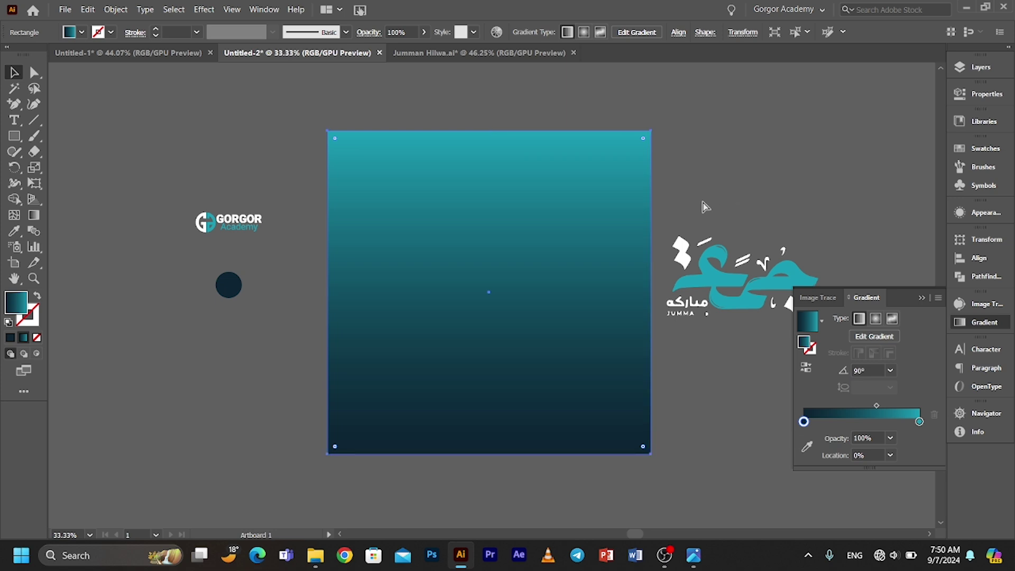
{"action": "key", "text": "ctrl+shift+["}
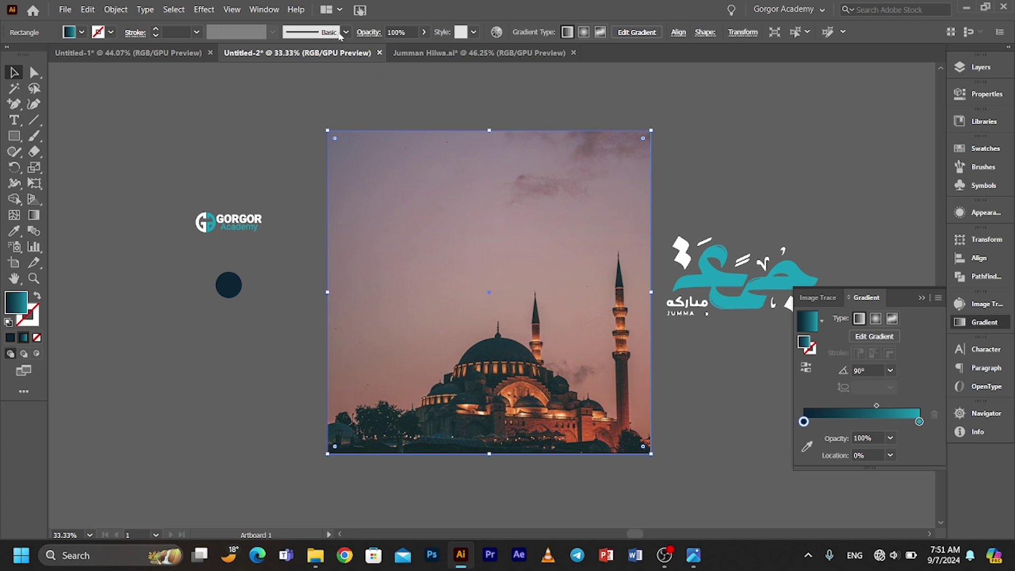
Set the gradient square's blending mode to Multiply
{"action": "left_click", "coordinate": [369, 35]}
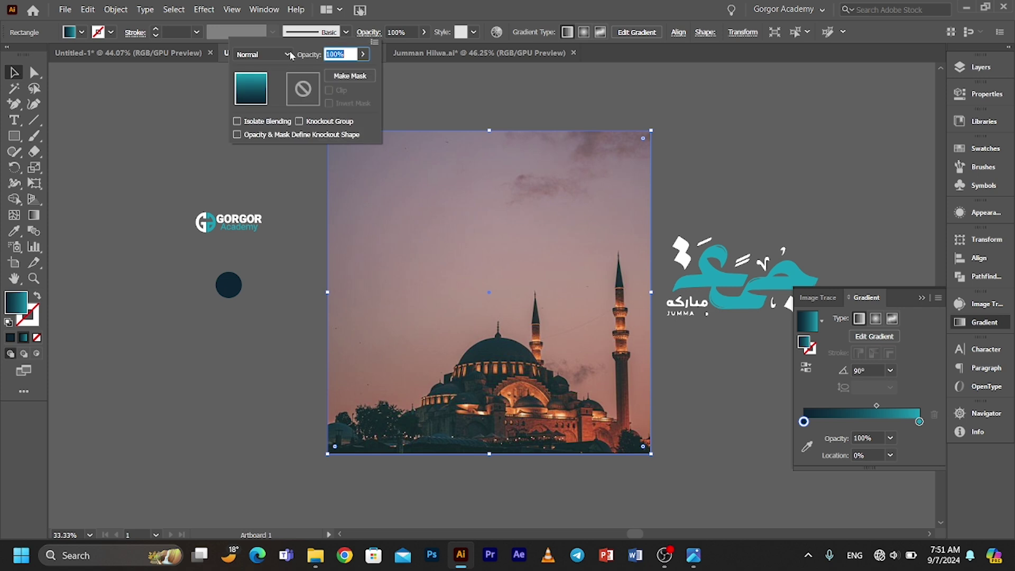
{"action": "left_click", "coordinate": [287, 55]}
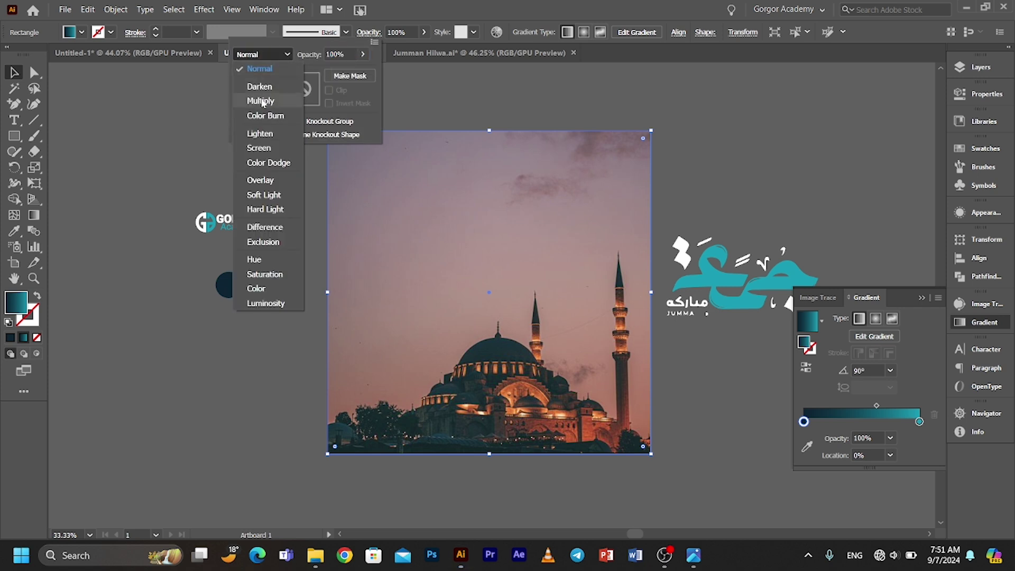
{"action": "key", "text": "Escape"}
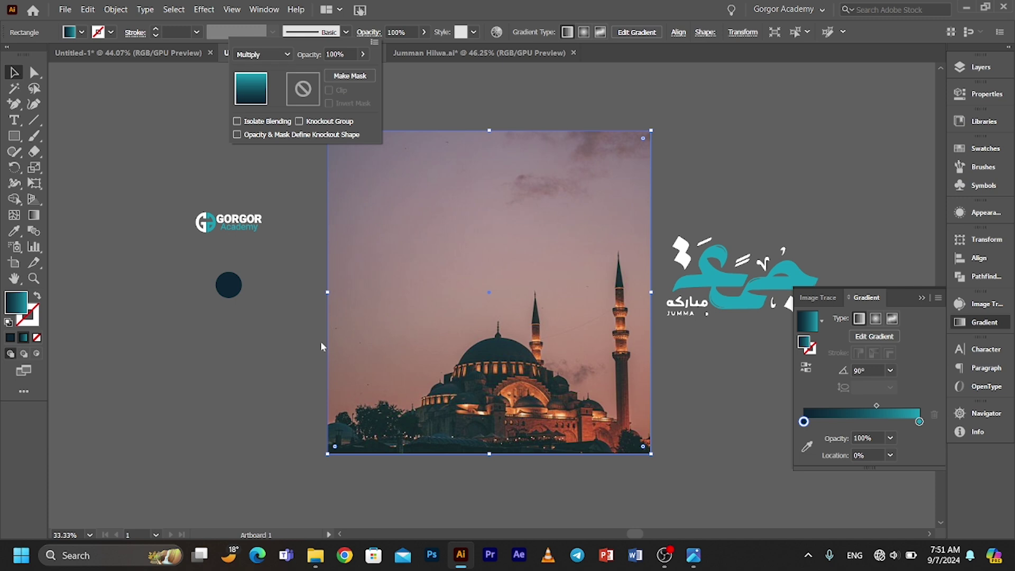
Bring the gradient square to the front, over the mosque photo
{"action": "left_click", "coordinate": [320, 341]}
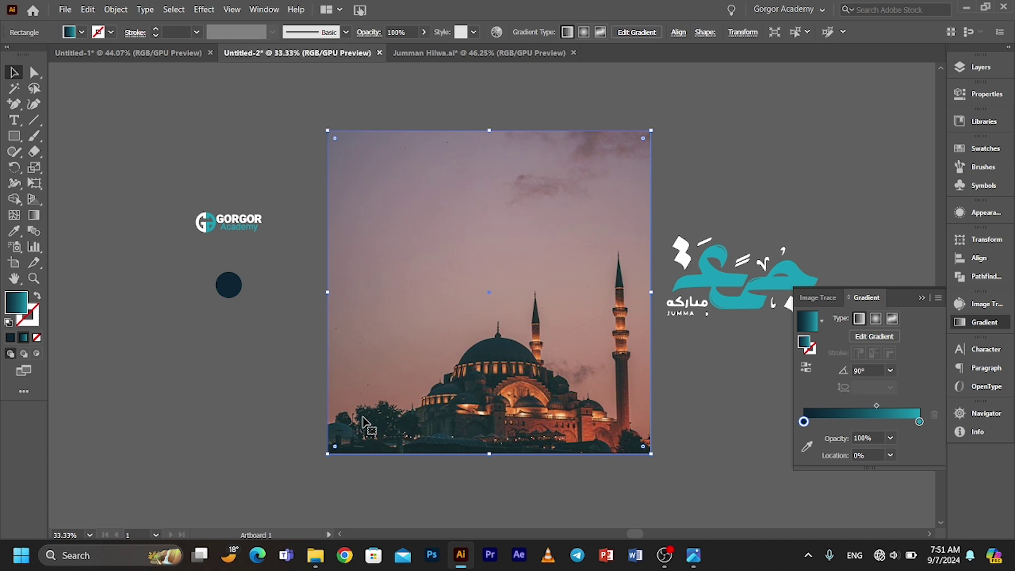
{"action": "right_click", "coordinate": [399, 404]}
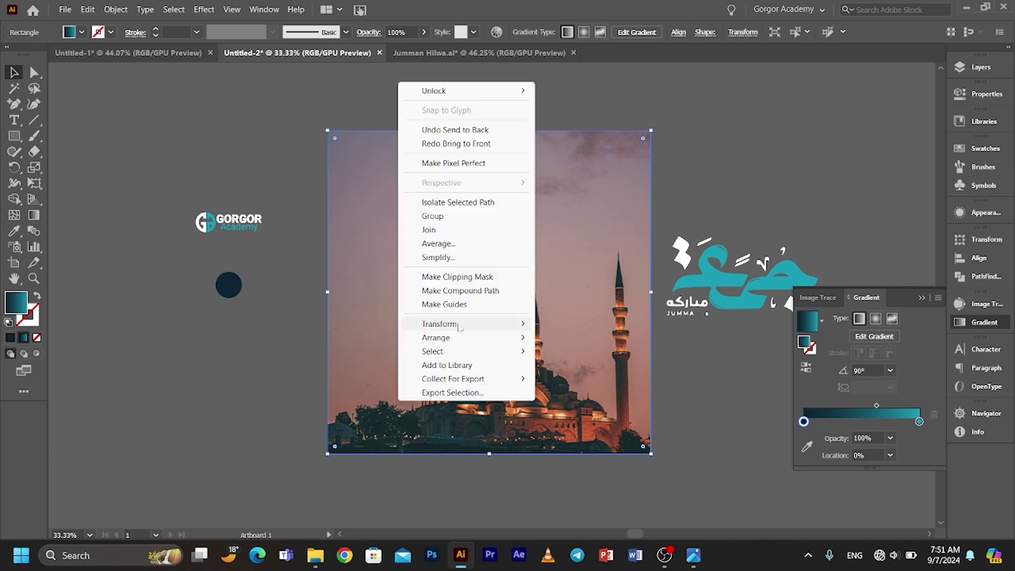
{"action": "mouse_move", "coordinate": [459, 341]}
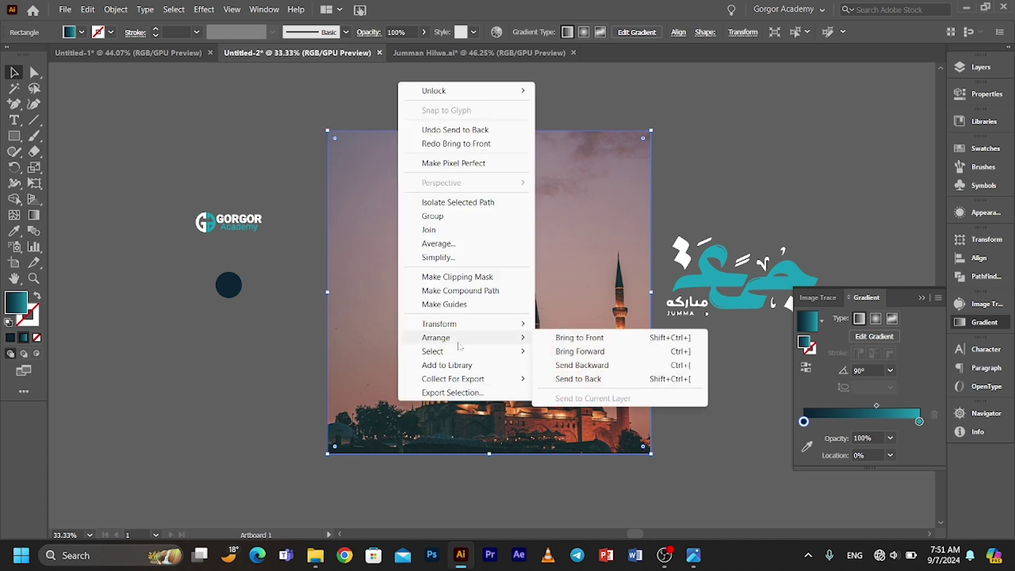
{"action": "left_click", "coordinate": [601, 339]}
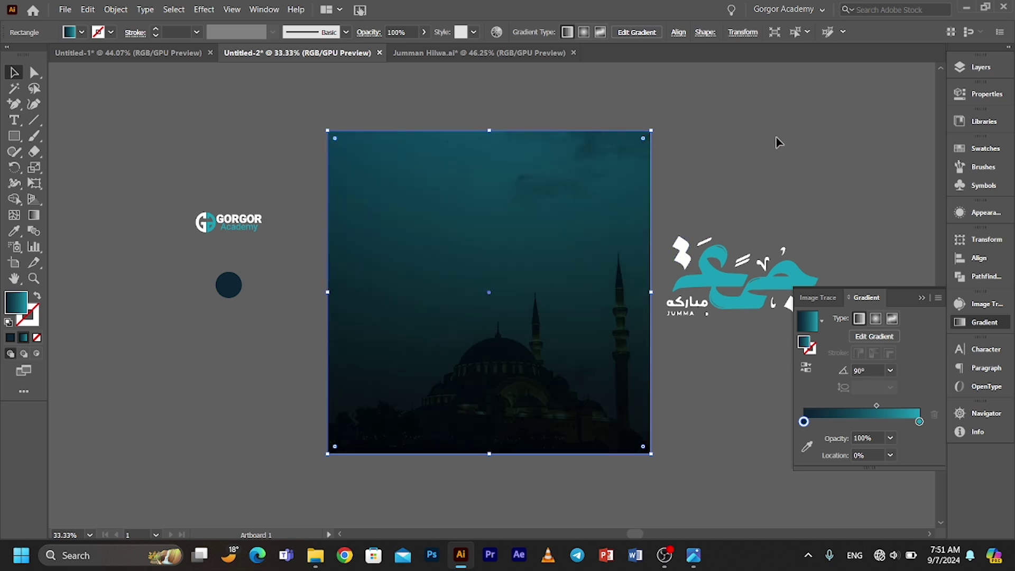
Adjust the square's gradient by moving its midpoint to about 69% towards the teal end, and deselect the square
{"action": "left_click_drag", "start_coordinate": [878, 404], "coordinate": [870, 407]}
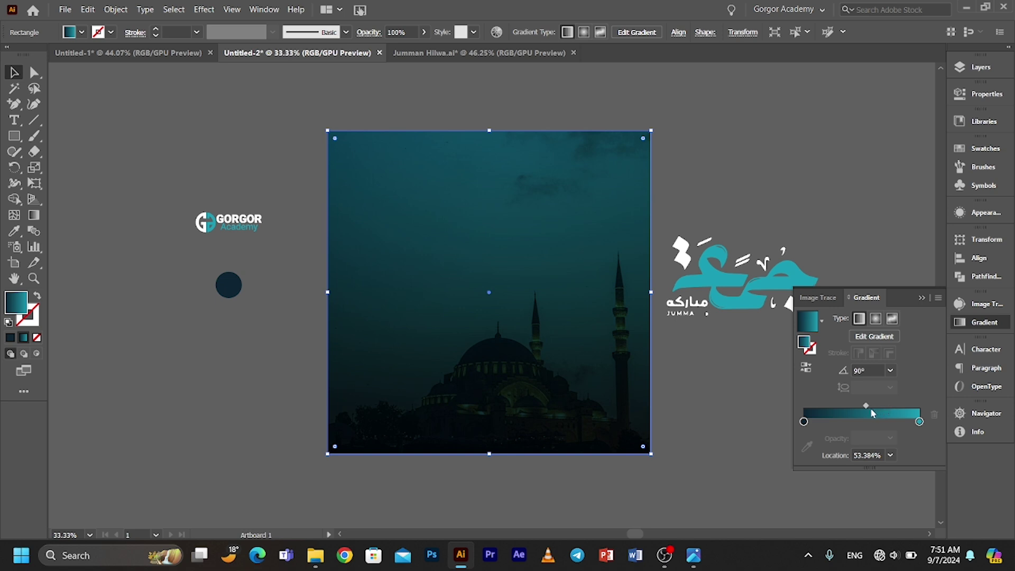
{"action": "left_click_drag", "start_coordinate": [868, 410], "coordinate": [887, 407]}
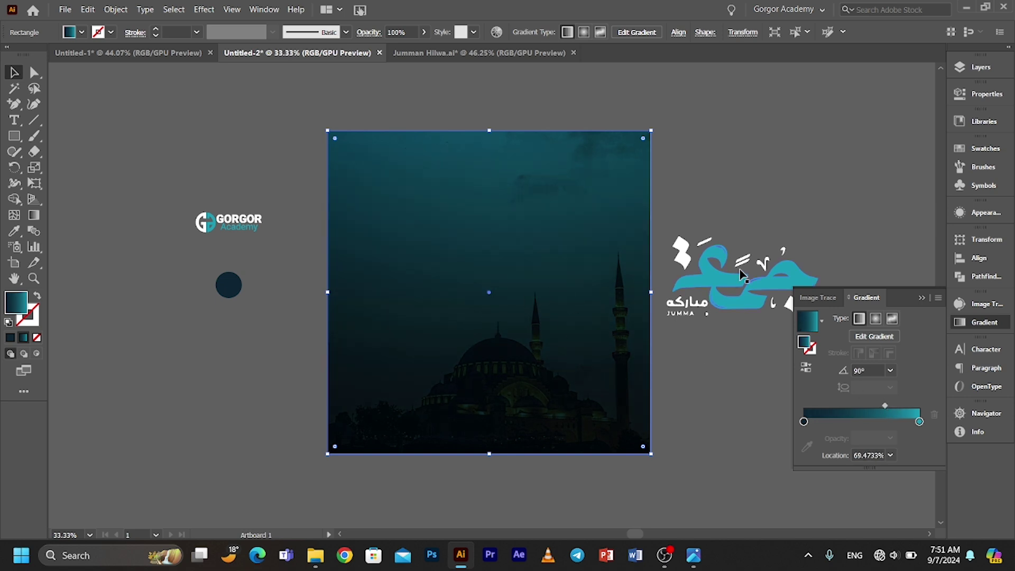
{"action": "left_click", "coordinate": [844, 231]}
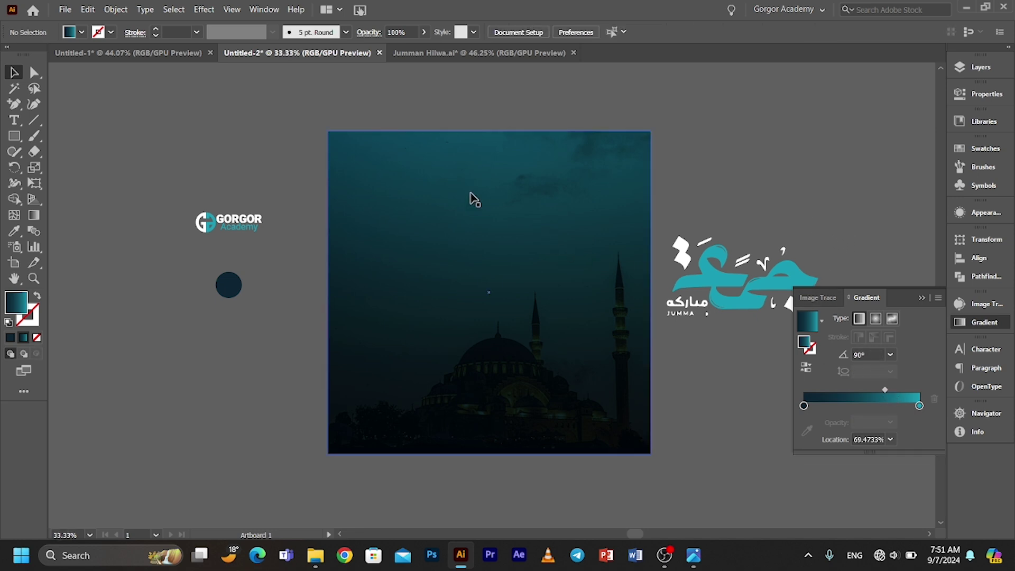
{"action": "left_click", "coordinate": [422, 191]}
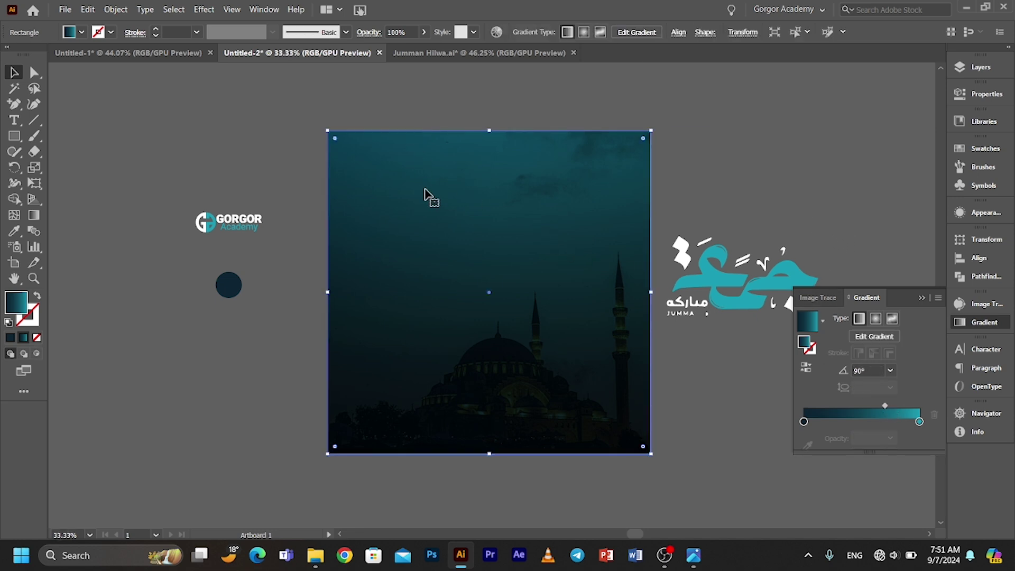
{"action": "key", "text": "ctrl+shift+a"}
Move the Jumma calligraphy group from beside the artboard onto the middle of the poster
{"action": "left_click_drag", "start_coordinate": [690, 285], "coordinate": [477, 289]}
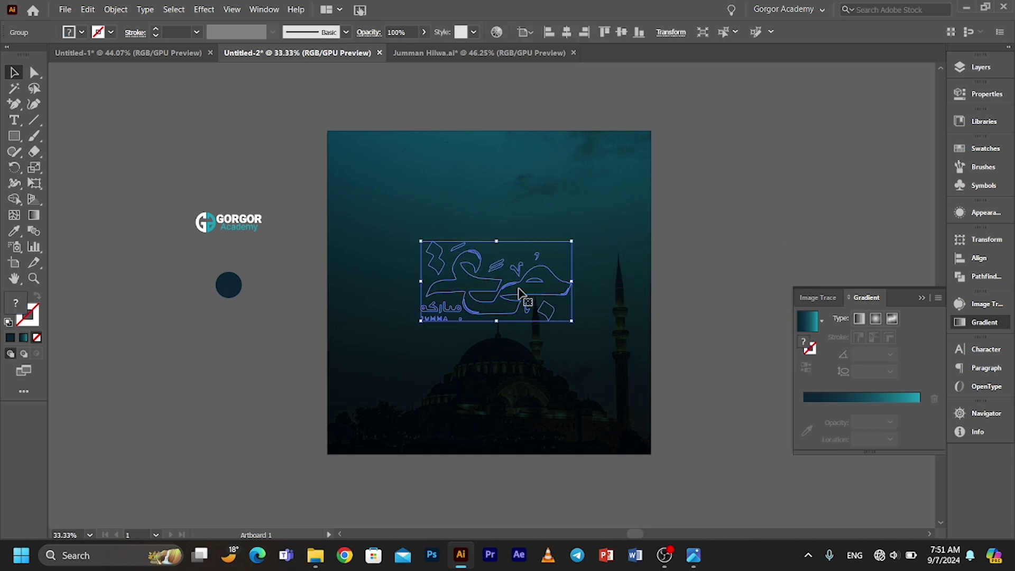
{"action": "key", "text": "ctrl+shift+b"}
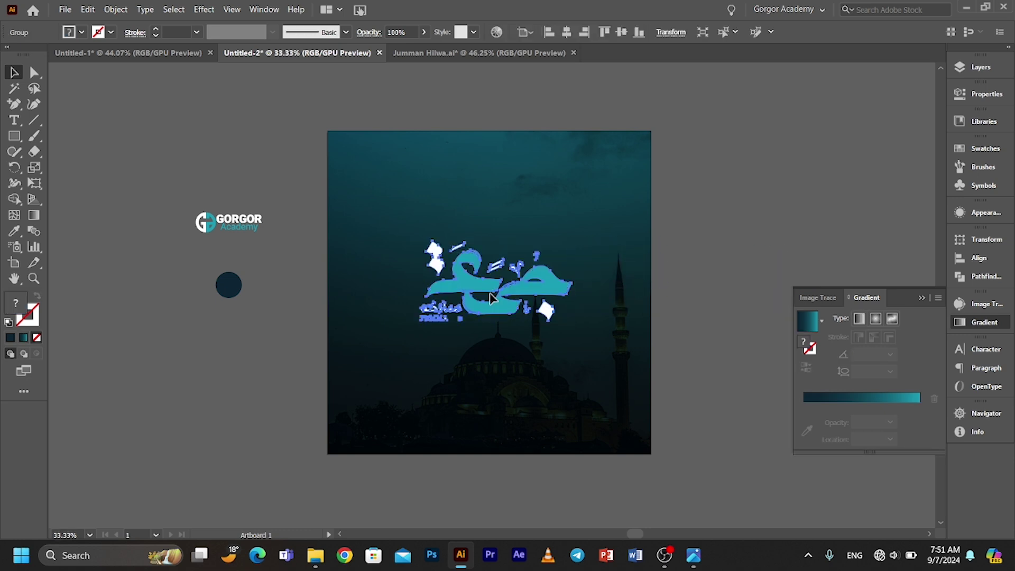
{"action": "left_click", "coordinate": [670, 244]}
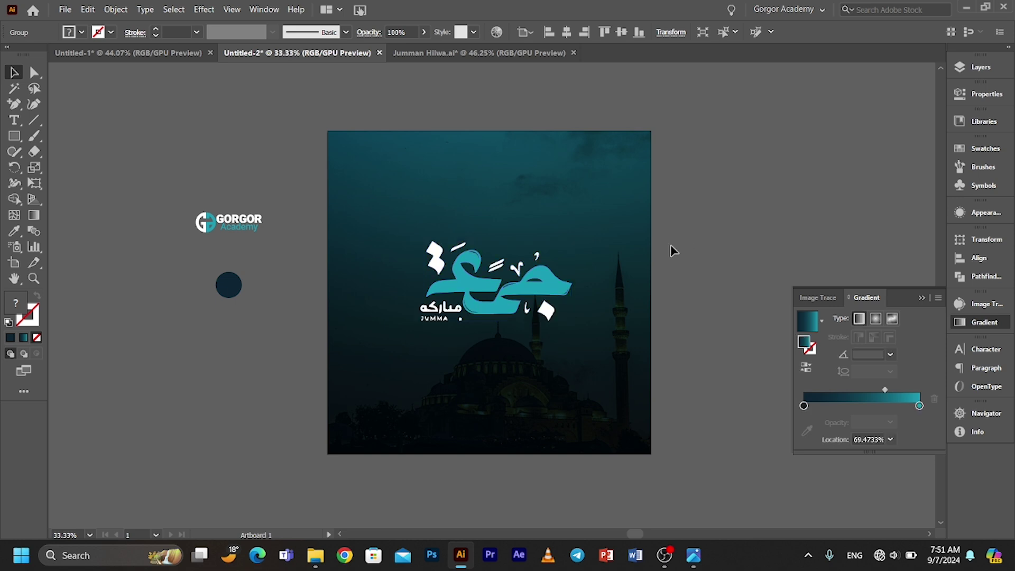
Enlarge the calligraphy group proportionally and centre it horizontally on the artboard
{"action": "left_click", "coordinate": [529, 292]}
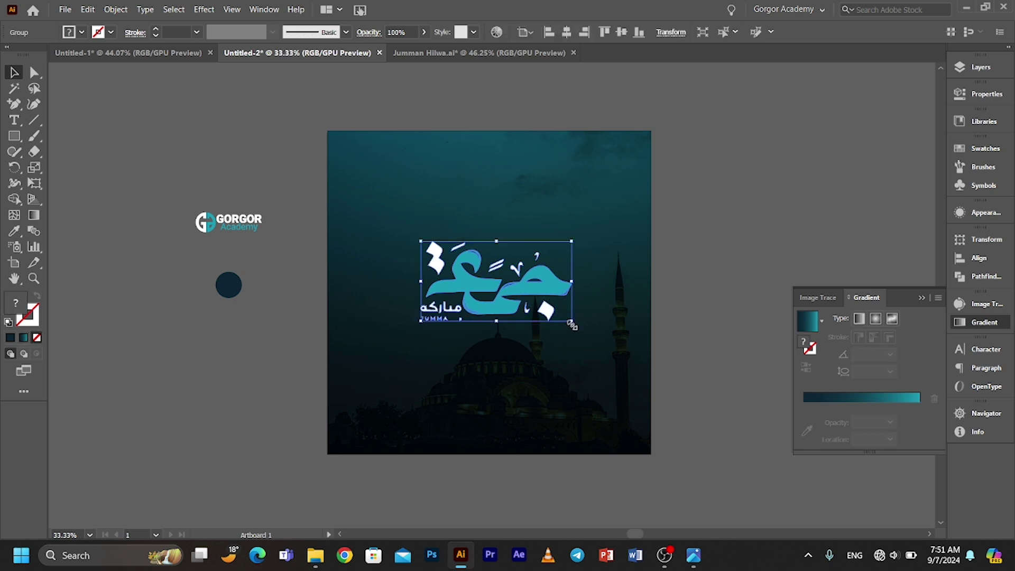
{"action": "left_click_drag", "start_coordinate": [572, 323], "coordinate": [604, 337]}
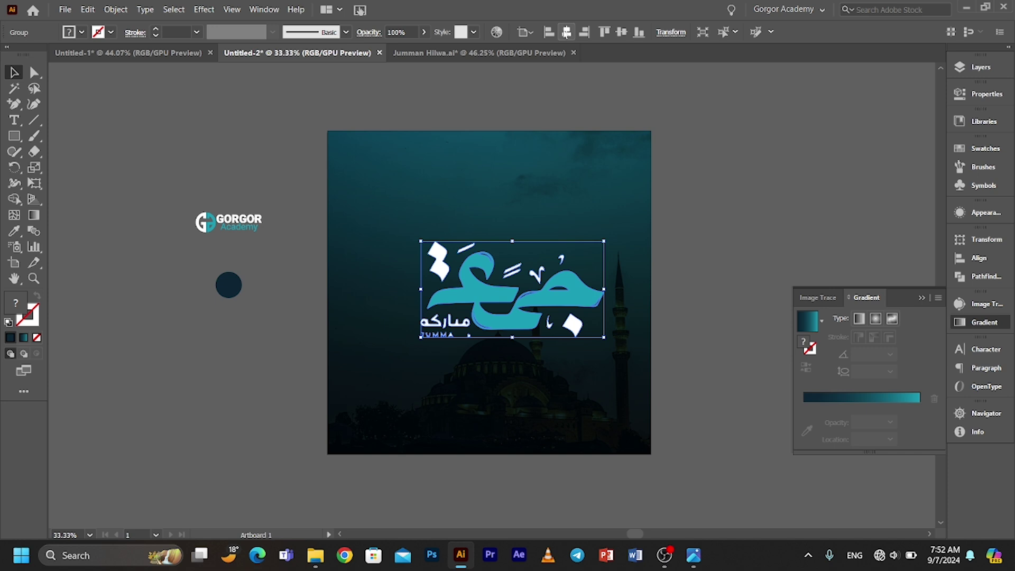
{"action": "left_click", "coordinate": [565, 33]}
{"action": "left_click", "coordinate": [713, 185]}
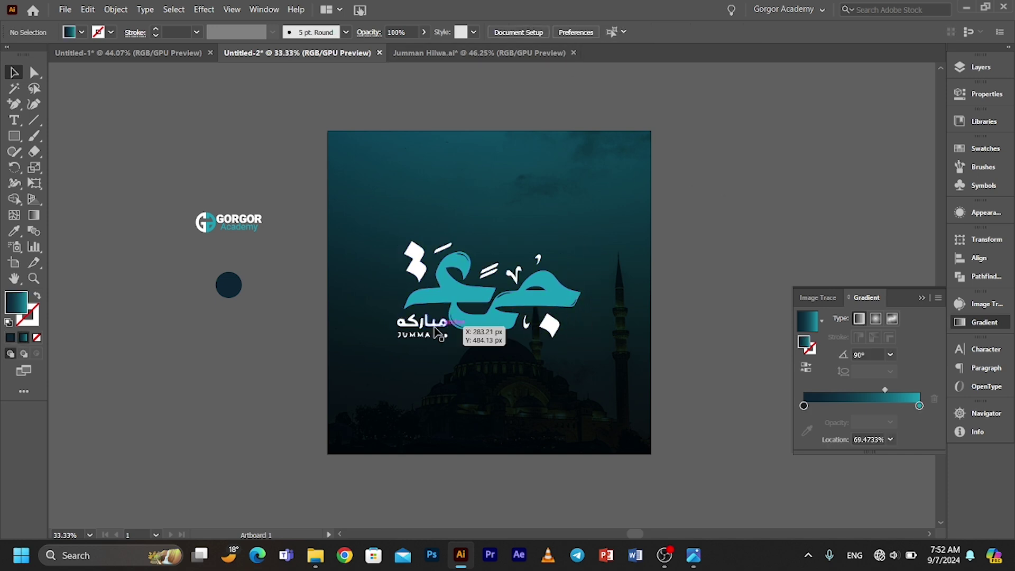
Delete only the small Latin "JUMMA" lettering beneath the Arabic calligraphy
{"action": "left_click", "coordinate": [451, 337]}
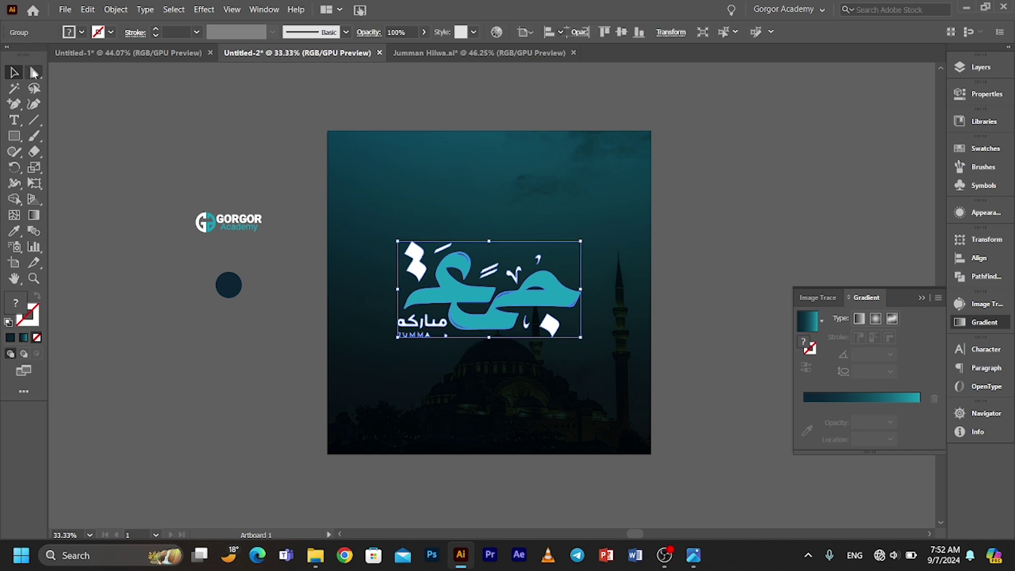
{"action": "left_click", "coordinate": [33, 74]}
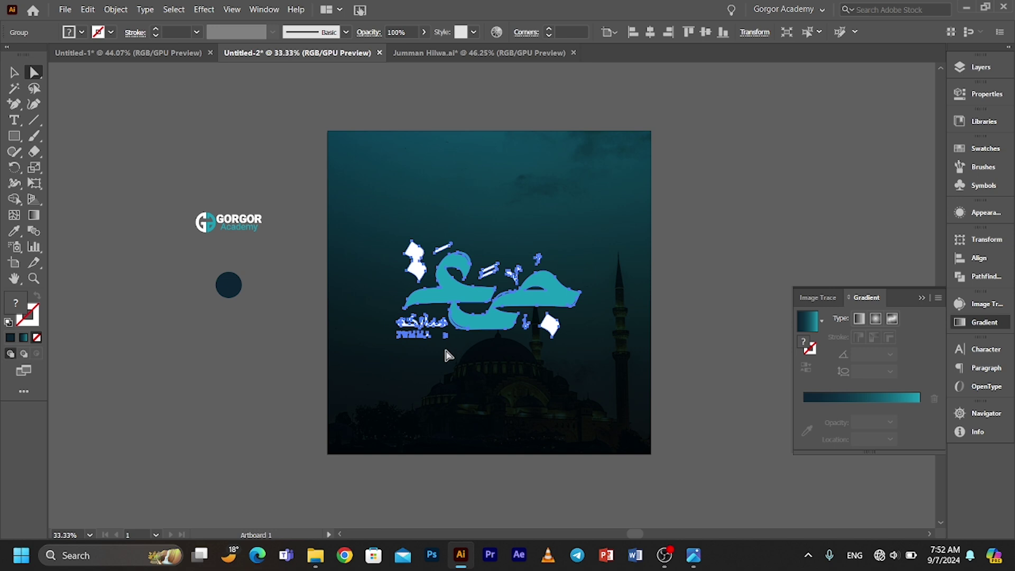
{"action": "left_click_drag", "start_coordinate": [377, 334], "coordinate": [379, 335]}
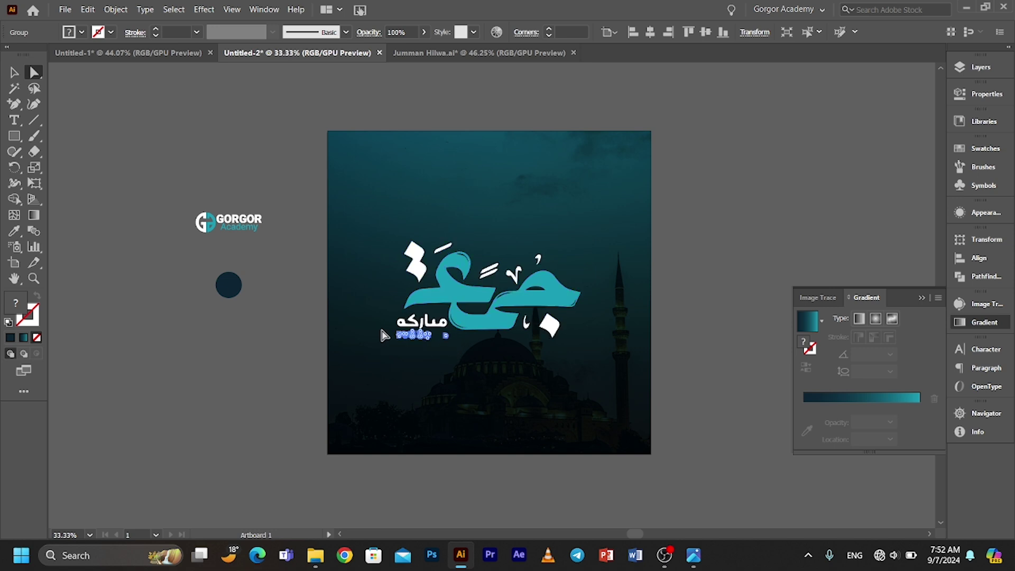
{"action": "key", "text": "Delete"}
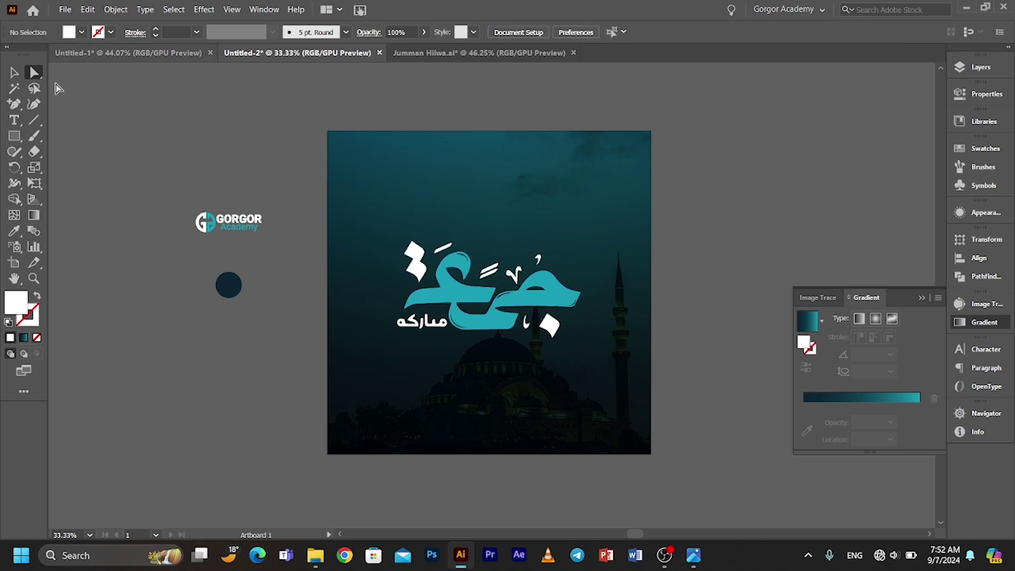
{"action": "left_click", "coordinate": [13, 74]}
{"action": "left_click", "coordinate": [506, 308]}
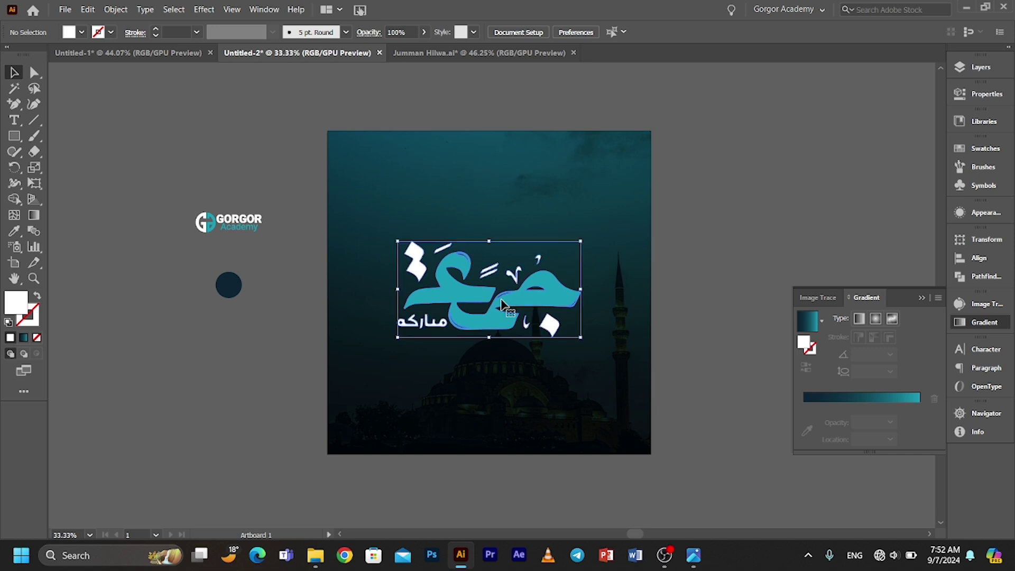
{"action": "left_click", "coordinate": [670, 180]}
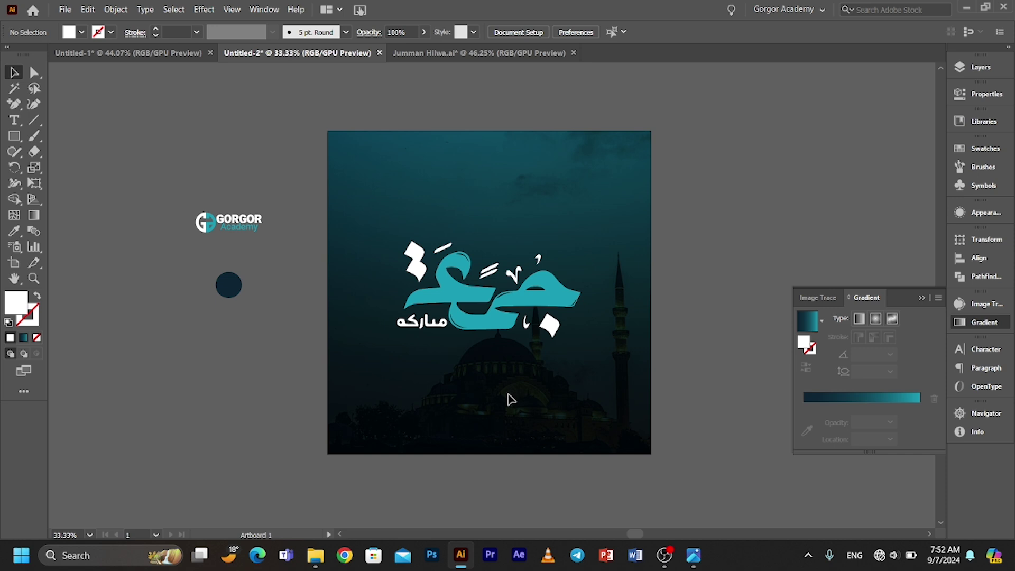
Copy the contact details and social media icons from Jumman Hilwa.ai onto the poster's lower part and delete their gradient background bar
{"action": "left_click", "coordinate": [436, 53]}
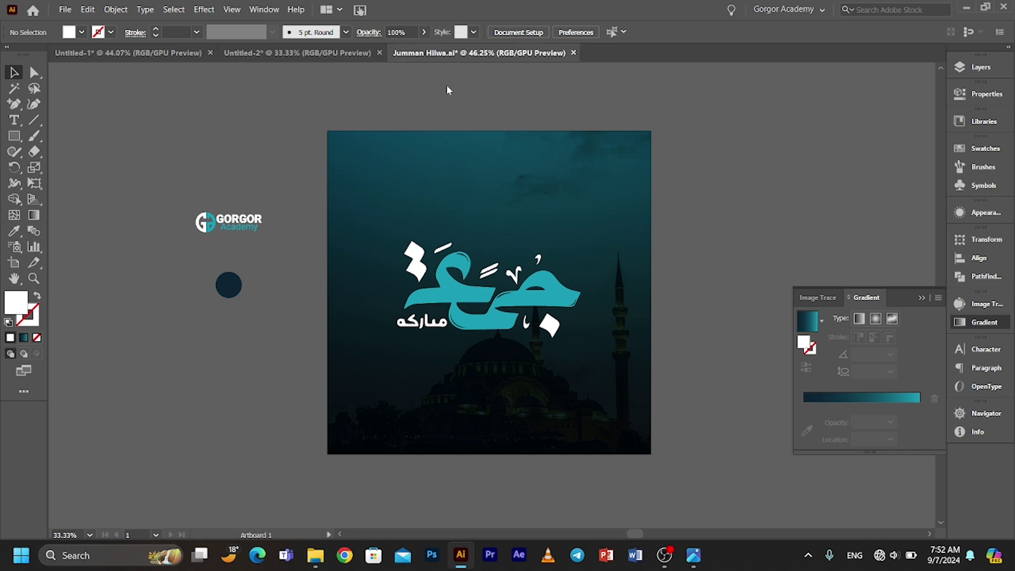
{"action": "key", "text": "ctrl+shift+Tab"}
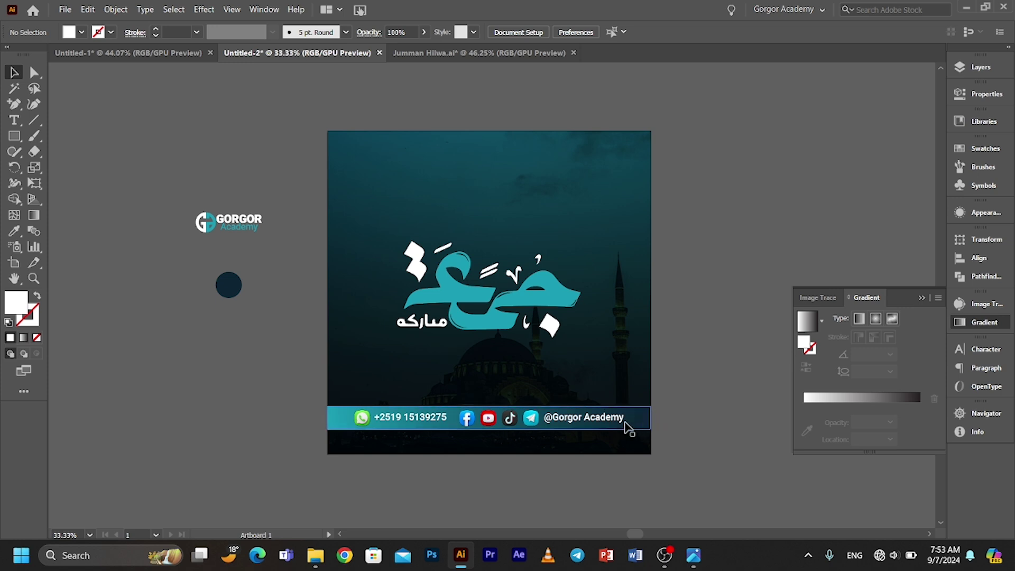
{"action": "left_click", "coordinate": [639, 423]}
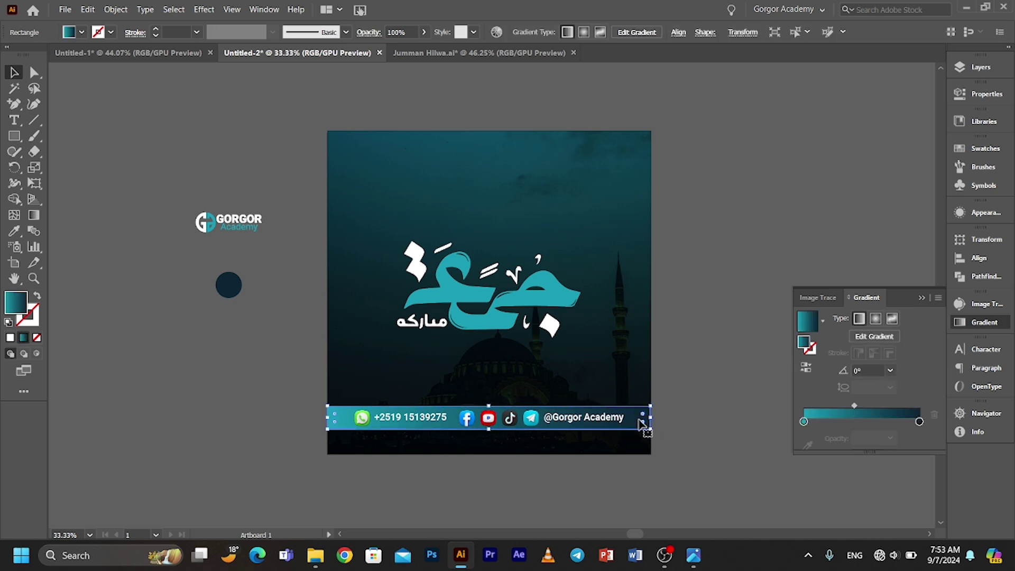
{"action": "left_click", "coordinate": [181, 286]}
Draw a thin horizontal rectangle spanning the poster's full width just above the contact details
{"action": "left_click", "coordinate": [14, 136]}
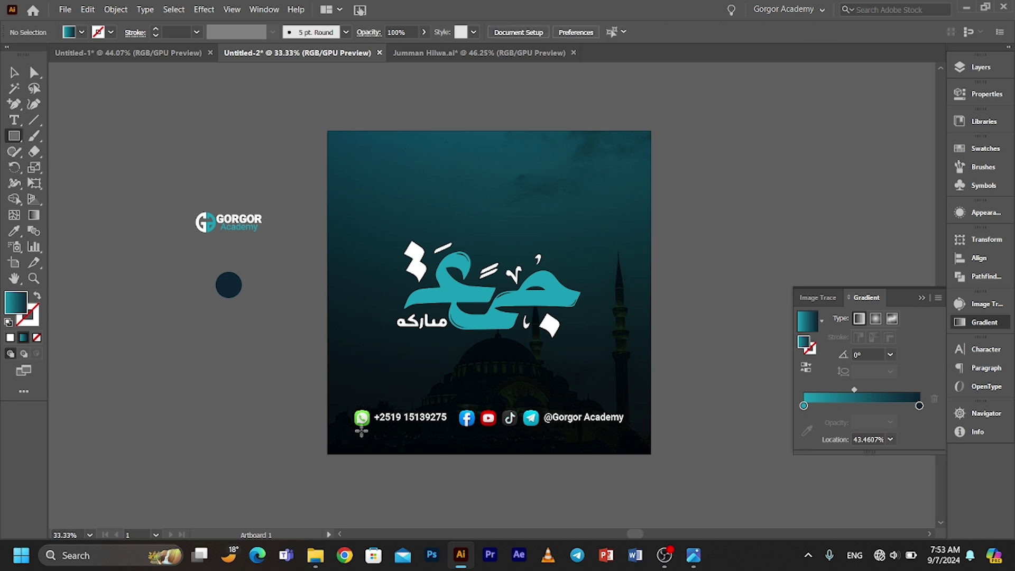
{"action": "left_click", "coordinate": [323, 362]}
{"action": "key", "text": "Return"}
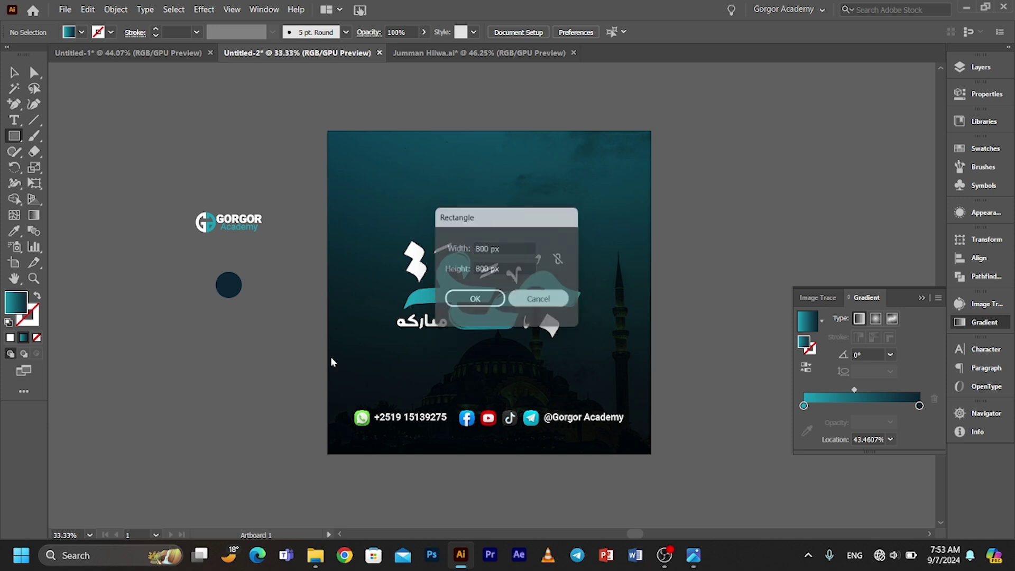
{"action": "left_click_drag", "start_coordinate": [328, 367], "coordinate": [650, 396]}
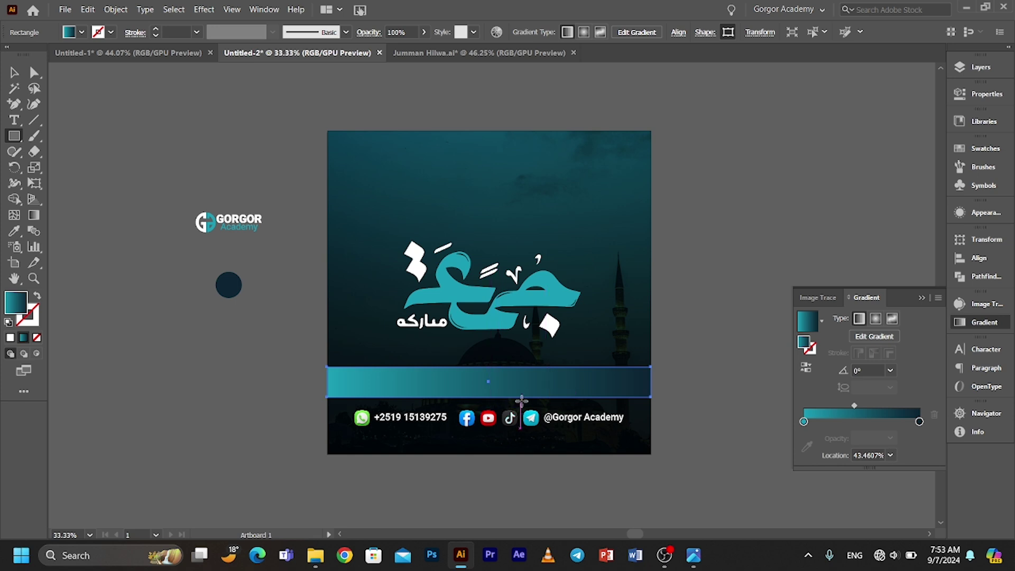
Fill the new rectangle with a solid dark blue swatch and deselect it
{"action": "left_click", "coordinate": [82, 32]}
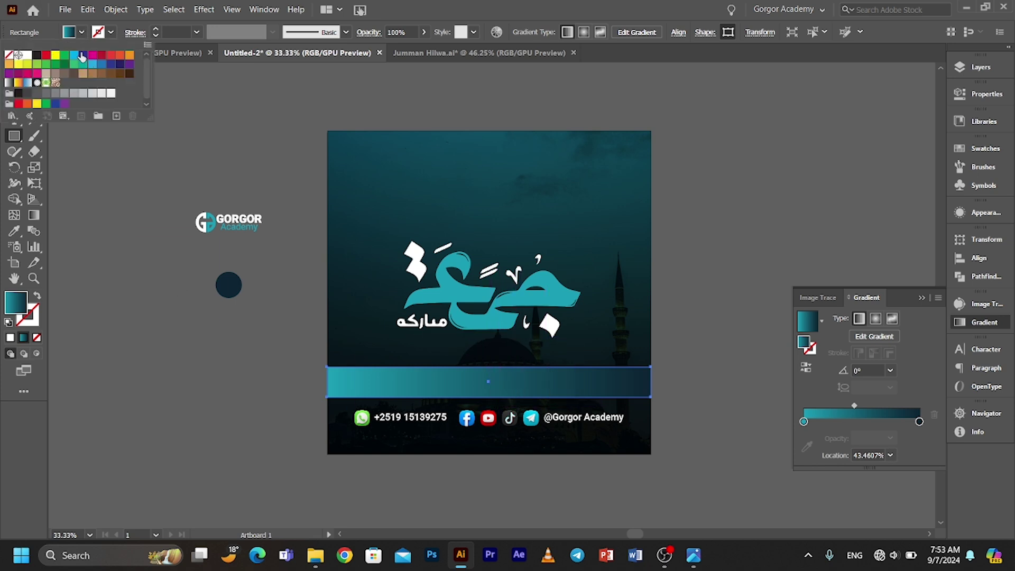
{"action": "left_click", "coordinate": [82, 57]}
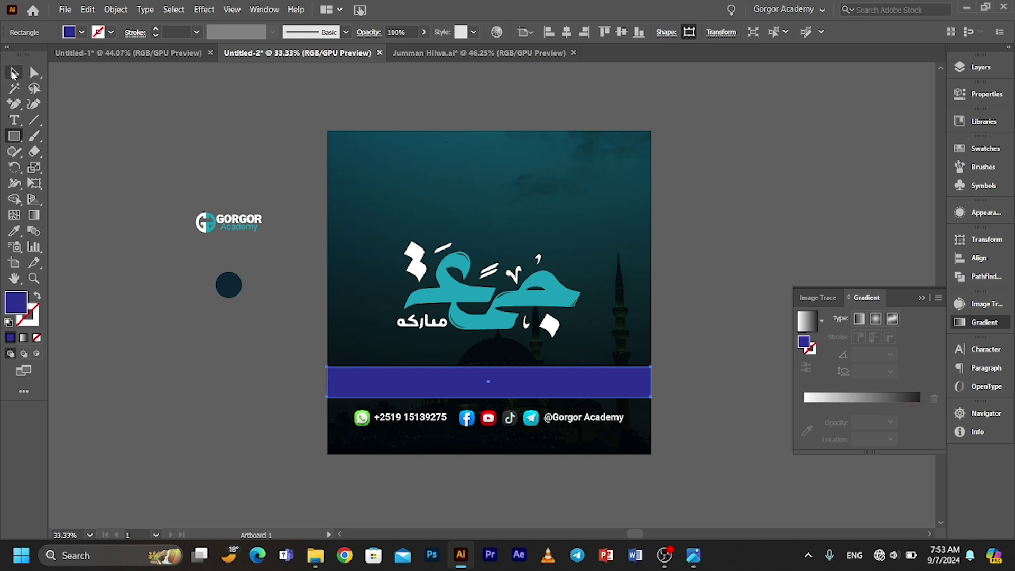
{"action": "left_click", "coordinate": [13, 73]}
{"action": "left_click", "coordinate": [183, 114]}
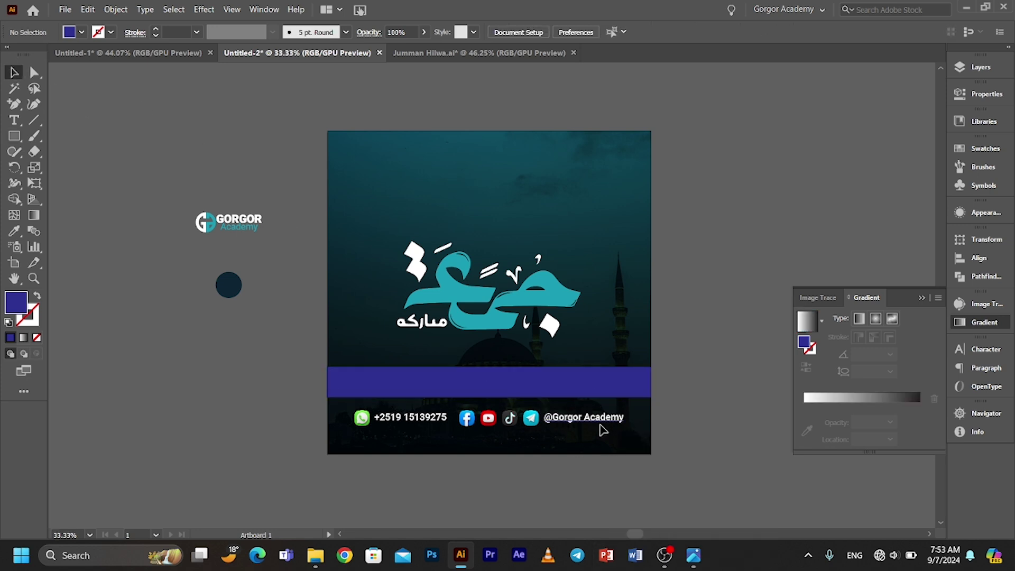
Fill the bar with a linear gradient, sampling the navy circle for the first stop and the teal calligraphy for the last
{"action": "left_click", "coordinate": [556, 388]}
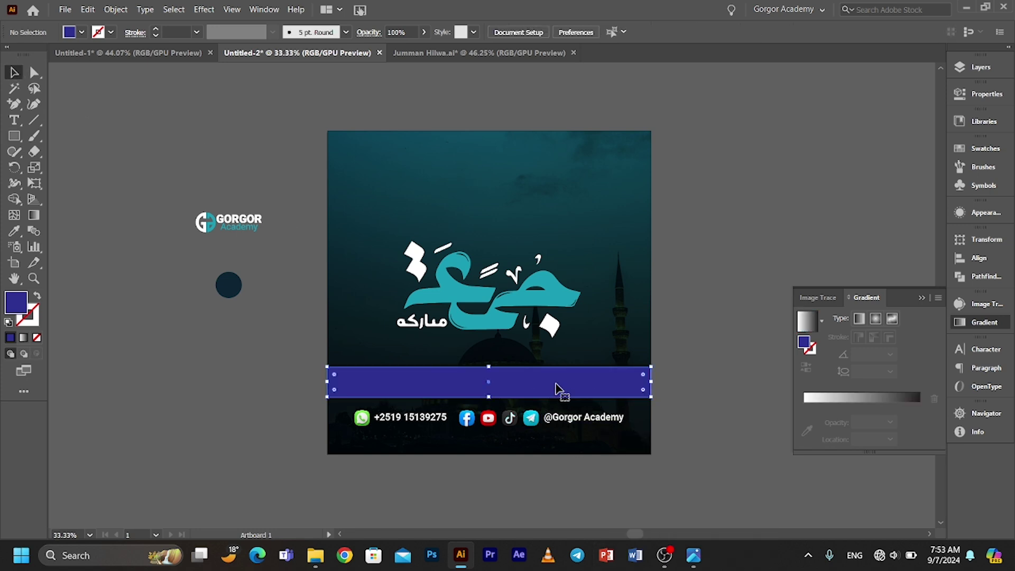
{"action": "left_click", "coordinate": [818, 403]}
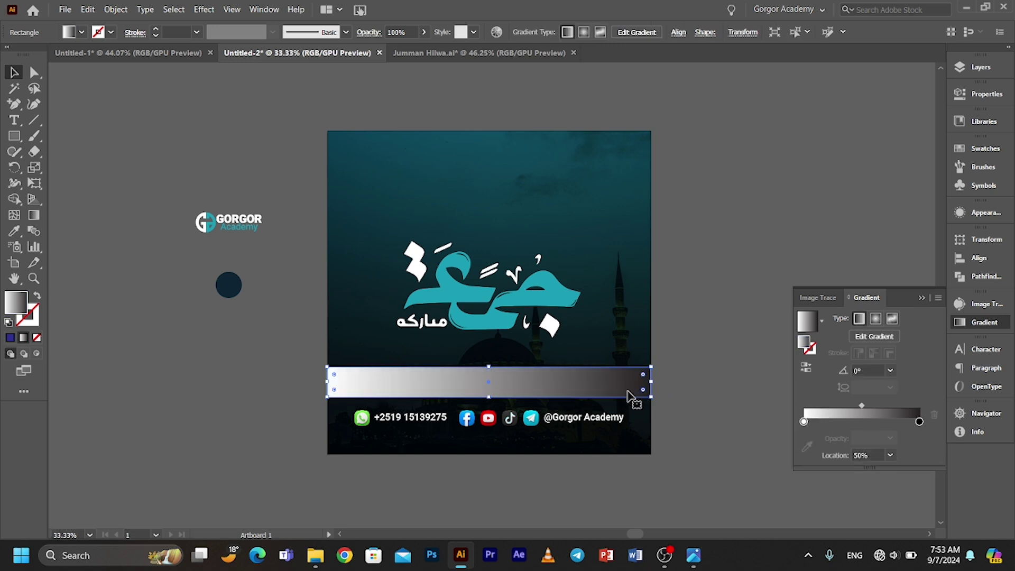
{"action": "left_click", "coordinate": [804, 421]}
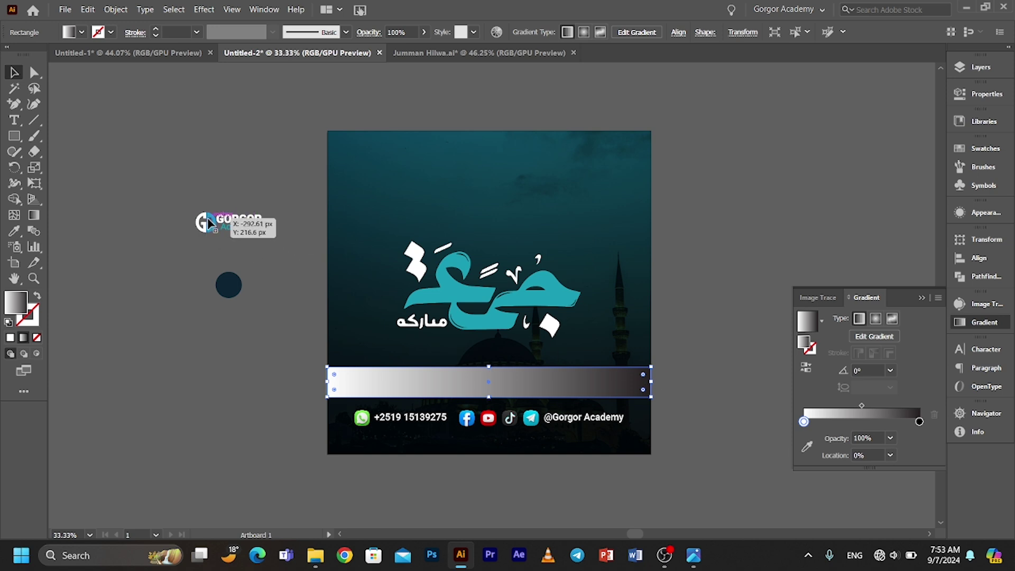
{"action": "left_click", "coordinate": [806, 448]}
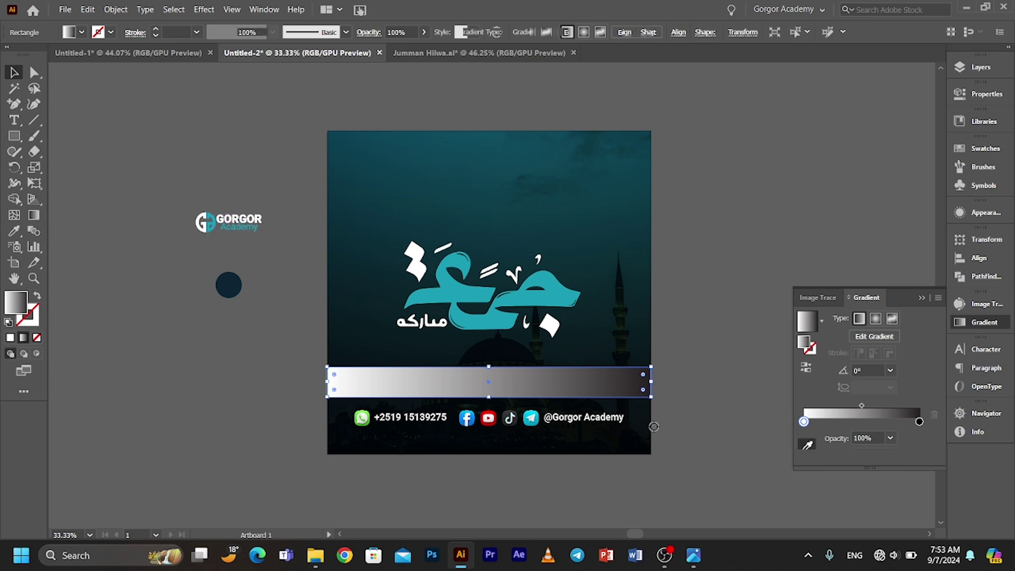
{"action": "left_click", "coordinate": [228, 281]}
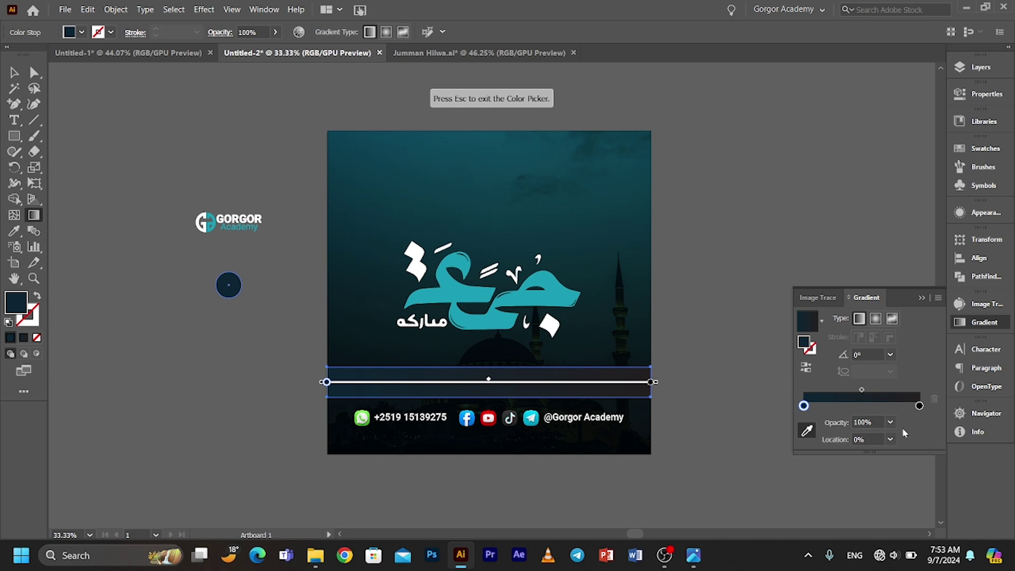
{"action": "left_click", "coordinate": [919, 406]}
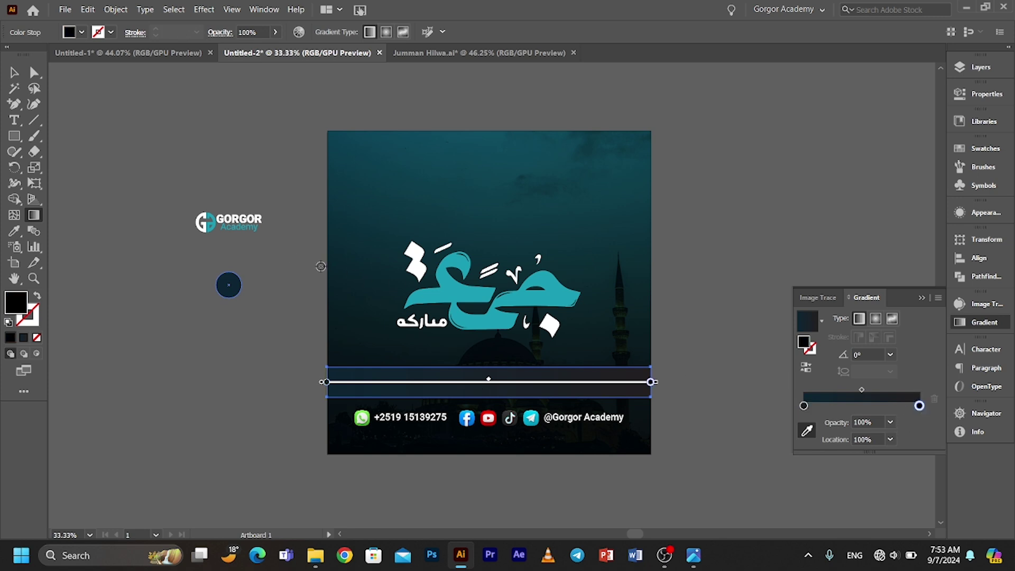
{"action": "left_click", "coordinate": [456, 291]}
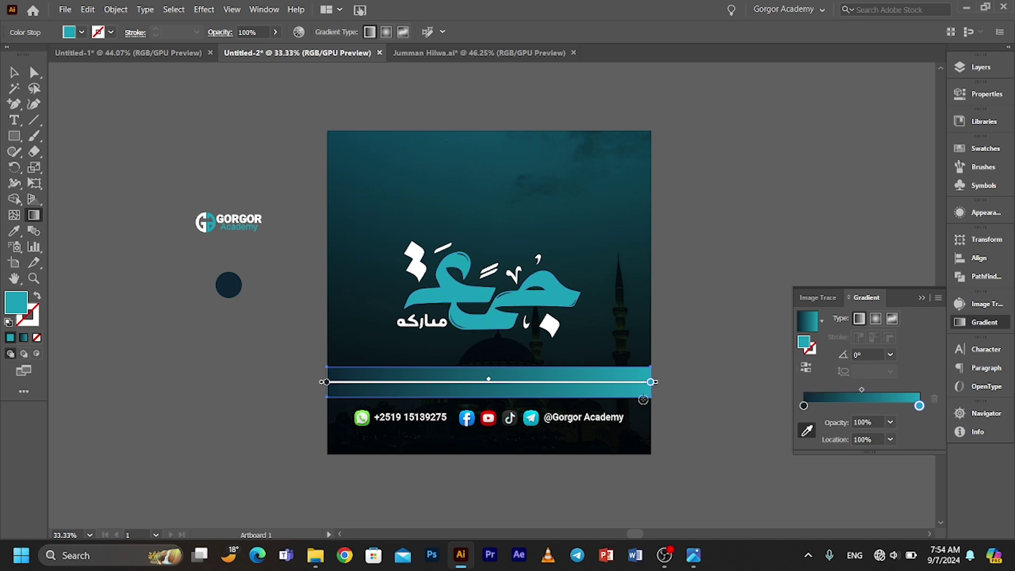
Reverse the bar's gradient with its midpoint shifted slightly toward the dark end, and slim the bar to about 60 px high
{"action": "left_click", "coordinate": [805, 367]}
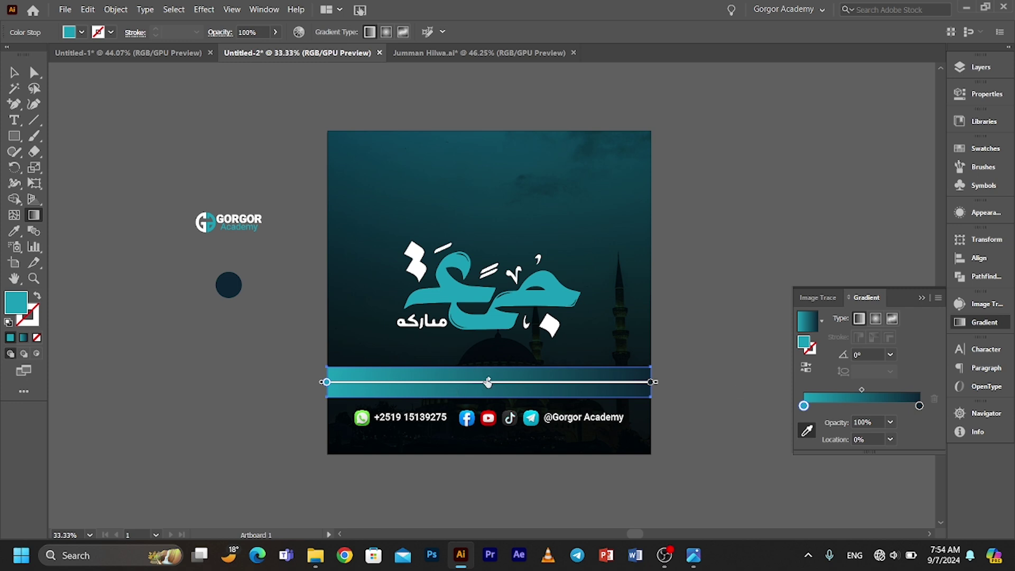
{"action": "left_click_drag", "start_coordinate": [487, 382], "coordinate": [520, 381]}
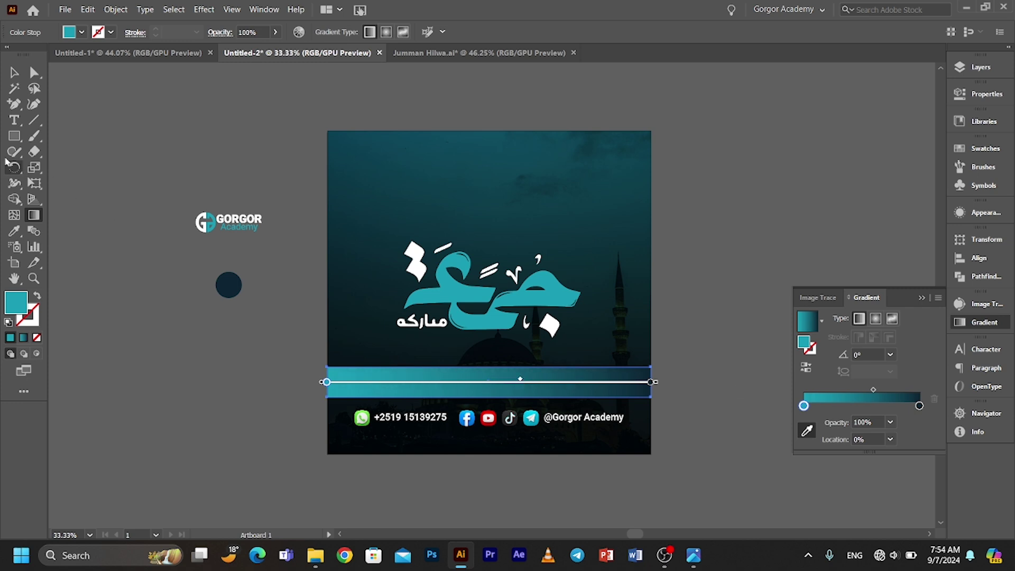
{"action": "left_click", "coordinate": [14, 72]}
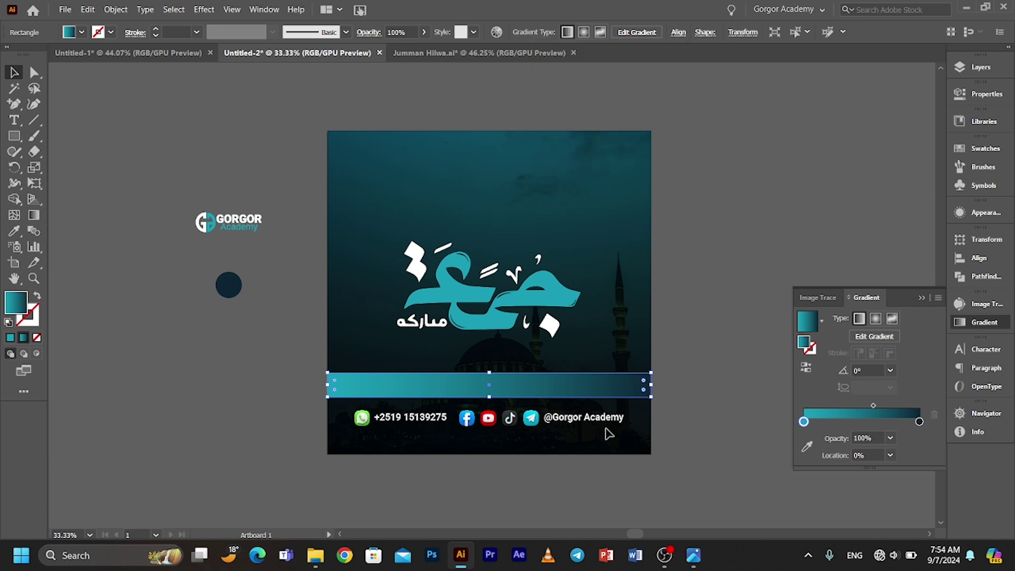
{"action": "left_click", "coordinate": [637, 446]}
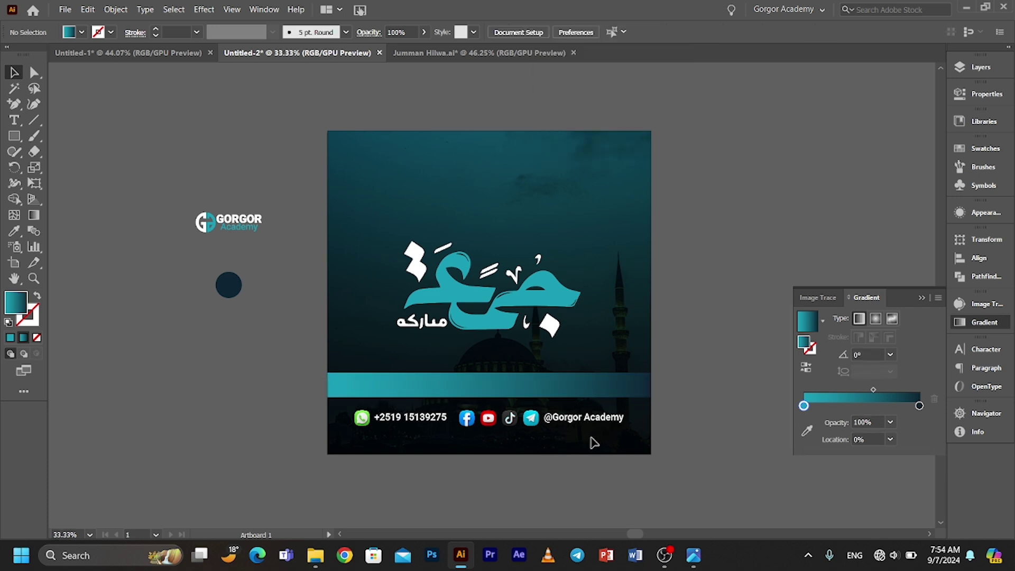
Group the contact details and social media icons and move the group onto the gradient bar
{"action": "left_click_drag", "start_coordinate": [593, 441], "coordinate": [351, 405]}
{"action": "right_click", "coordinate": [503, 428]}
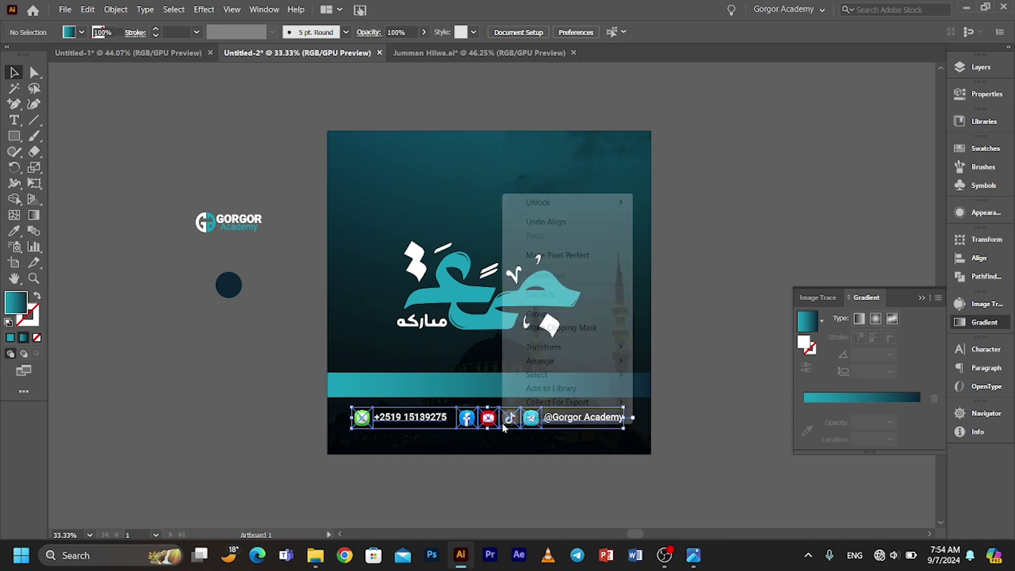
{"action": "left_click", "coordinate": [536, 314]}
{"action": "left_click_drag", "start_coordinate": [498, 427], "coordinate": [504, 392]}
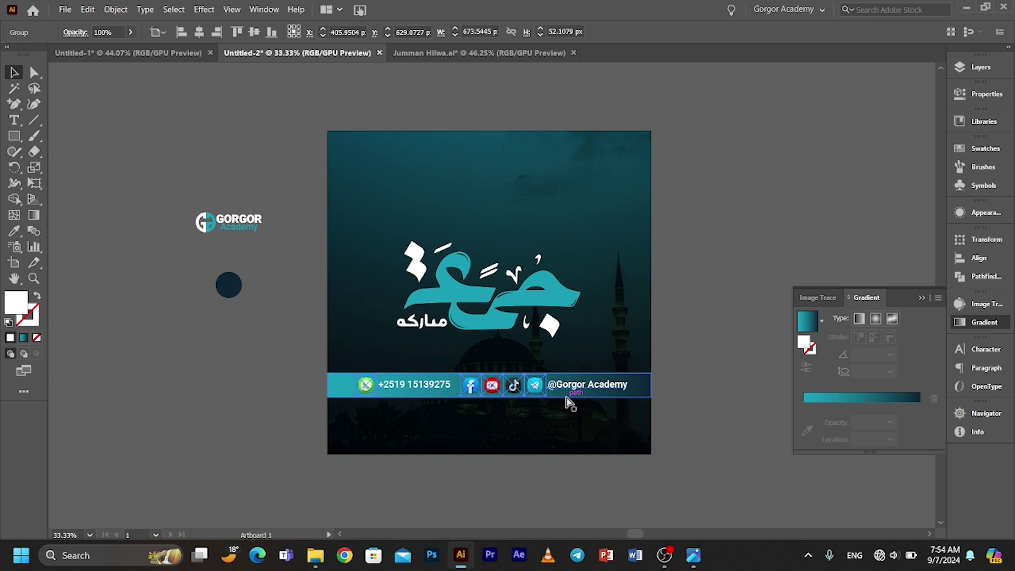
{"action": "left_click", "coordinate": [581, 443]}
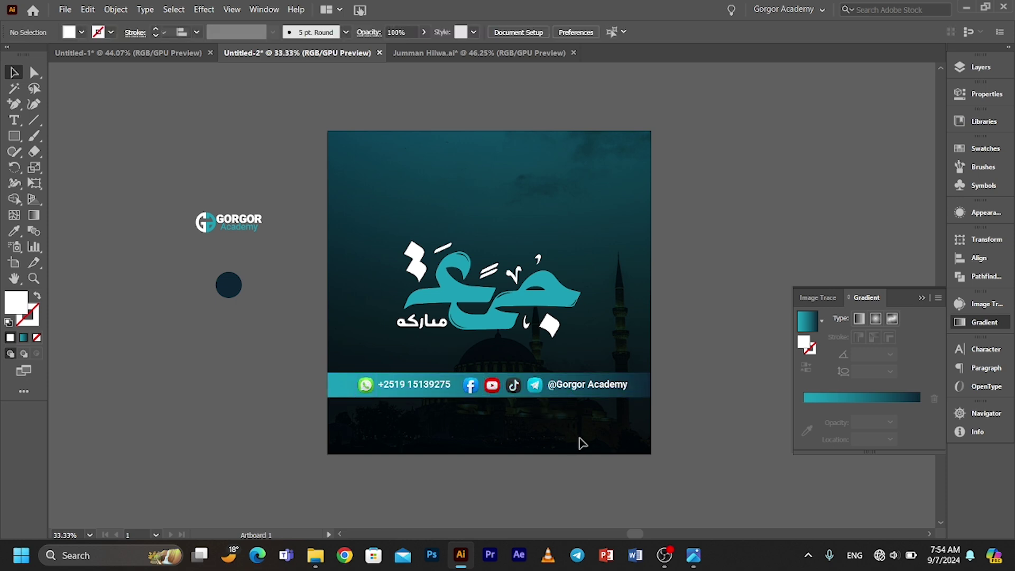
Group the gradient bar together with the contact details and icons on it
{"action": "left_click", "coordinate": [573, 390]}
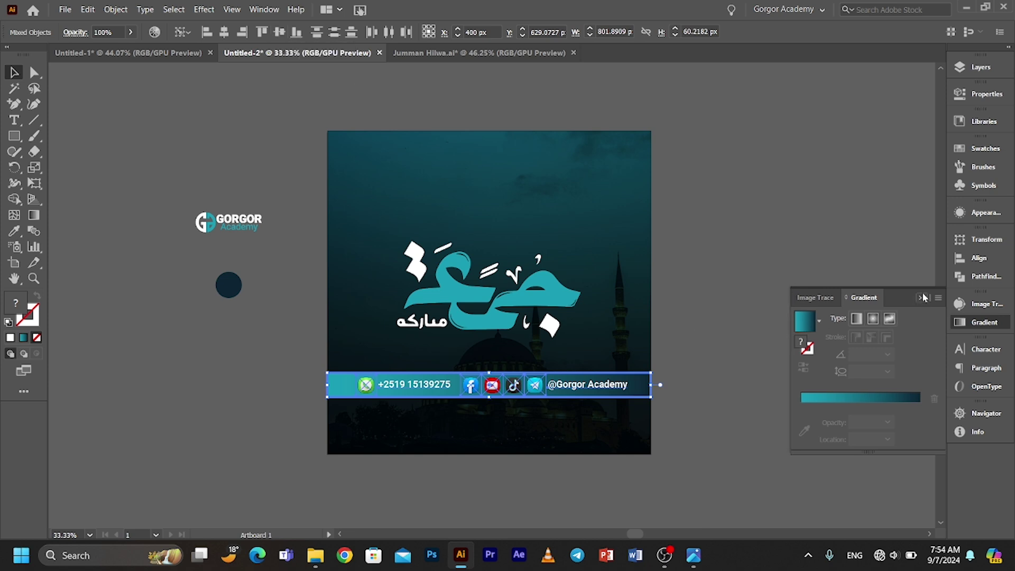
{"action": "left_click", "coordinate": [722, 312]}
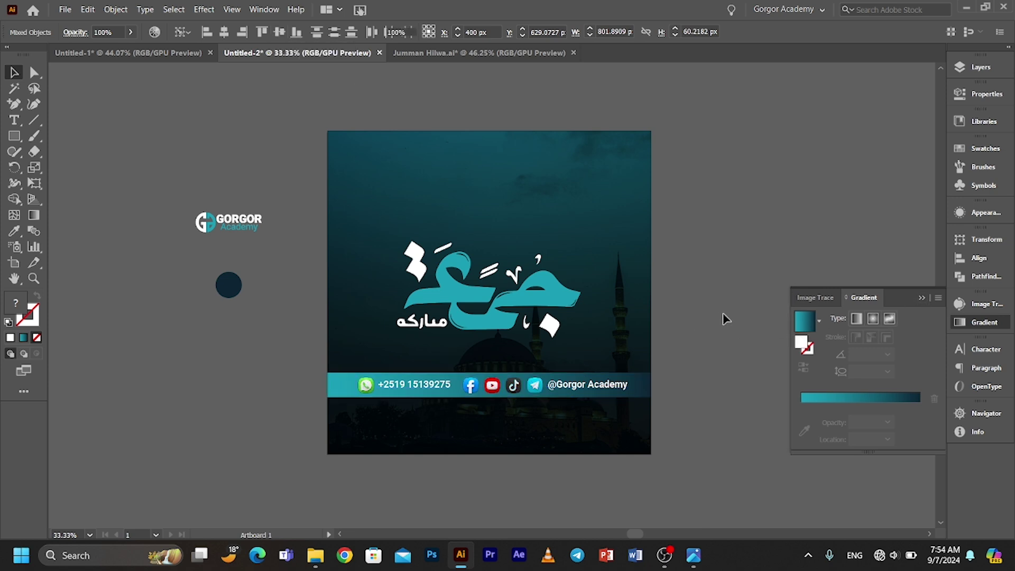
{"action": "left_click", "coordinate": [920, 299]}
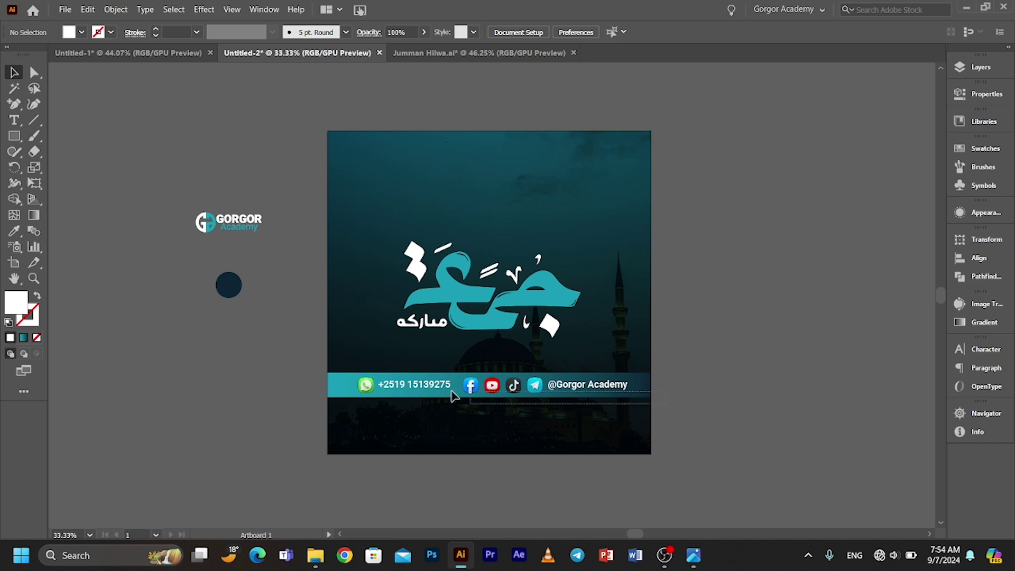
{"action": "left_click_drag", "start_coordinate": [452, 395], "coordinate": [339, 400]}
{"action": "right_click", "coordinate": [416, 391]}
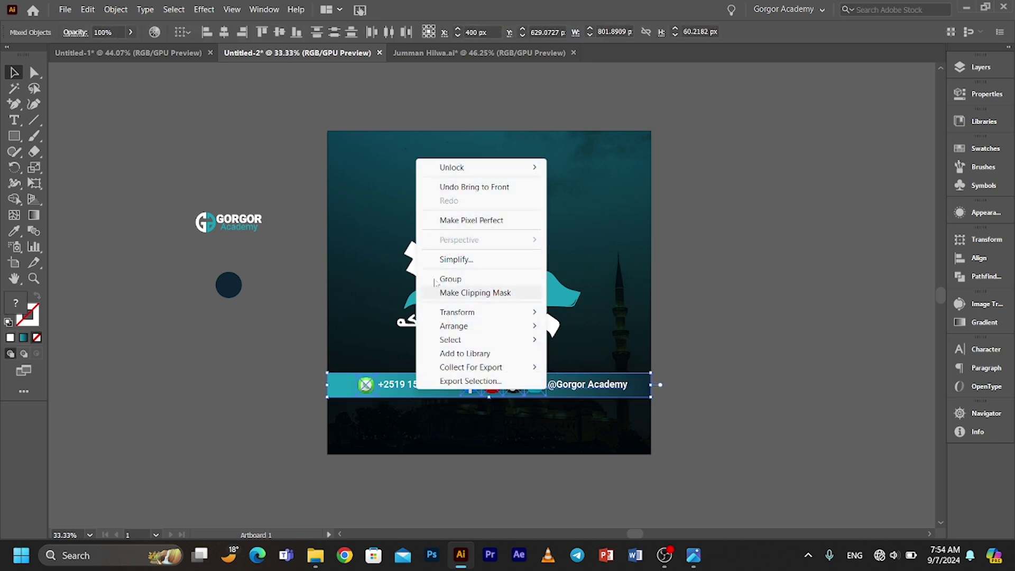
{"action": "left_click", "coordinate": [447, 278]}
Move the contact bar group slightly lower on the poster and centre it horizontally
{"action": "left_click_drag", "start_coordinate": [513, 391], "coordinate": [513, 411]}
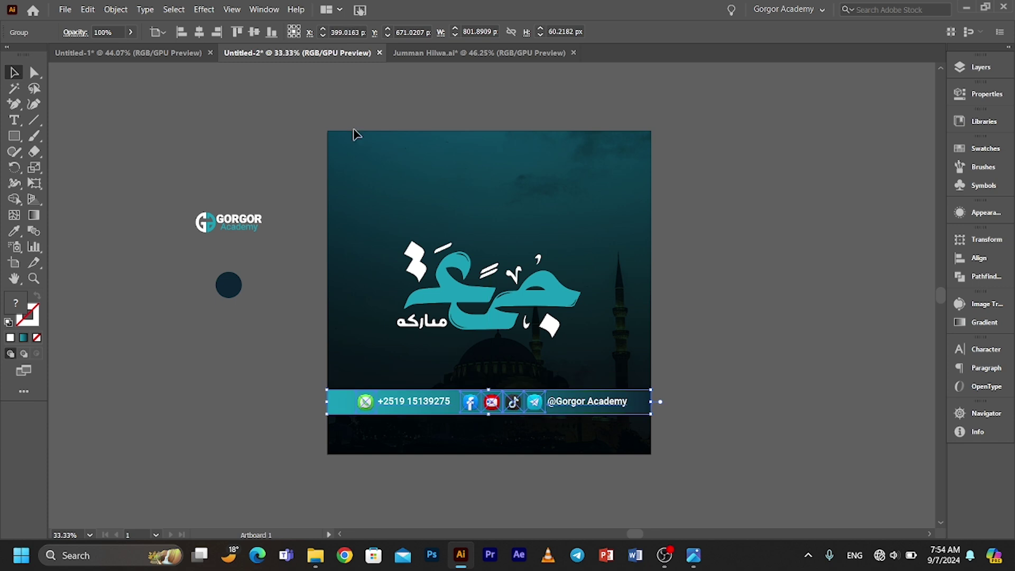
{"action": "left_click", "coordinate": [199, 33]}
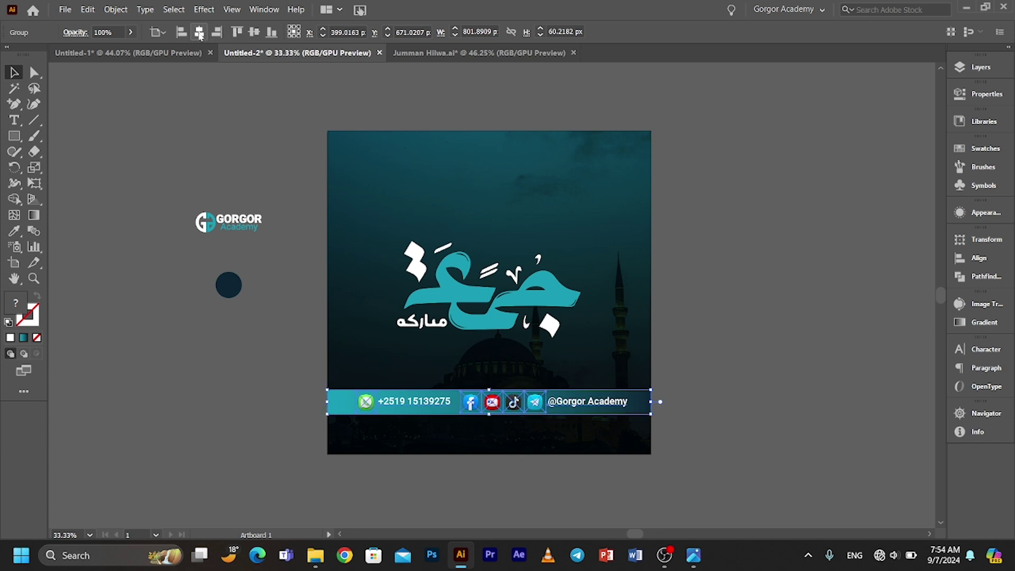
{"action": "left_click", "coordinate": [783, 303]}
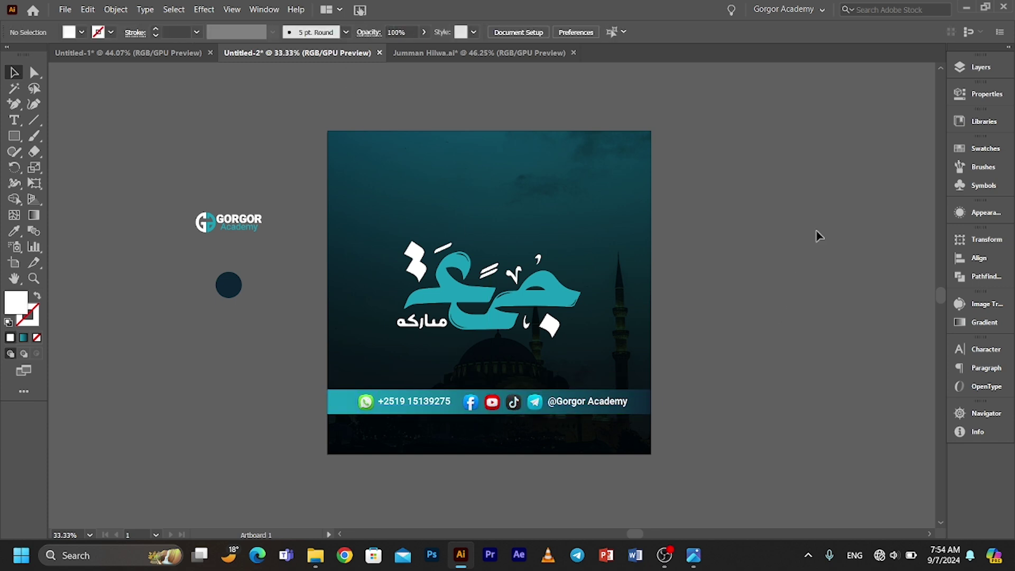
Ungroup the Gorgor Academy logo and delete its wordmark, keeping only the round emblem
{"action": "left_click", "coordinate": [236, 222]}
{"action": "right_click", "coordinate": [234, 221]}
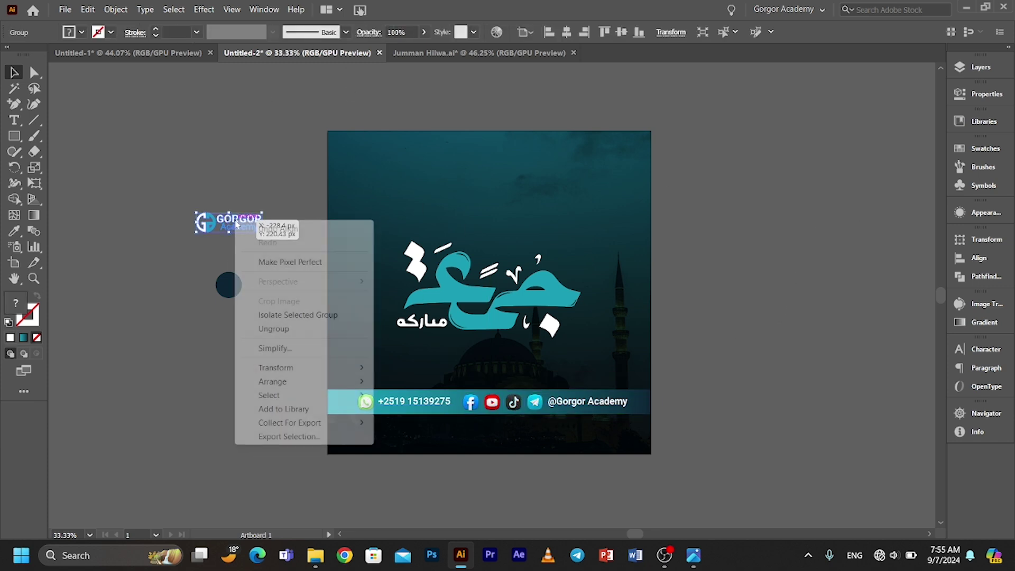
{"action": "left_click", "coordinate": [301, 328]}
{"action": "left_click", "coordinate": [249, 213]}
{"action": "left_click", "coordinate": [250, 212]}
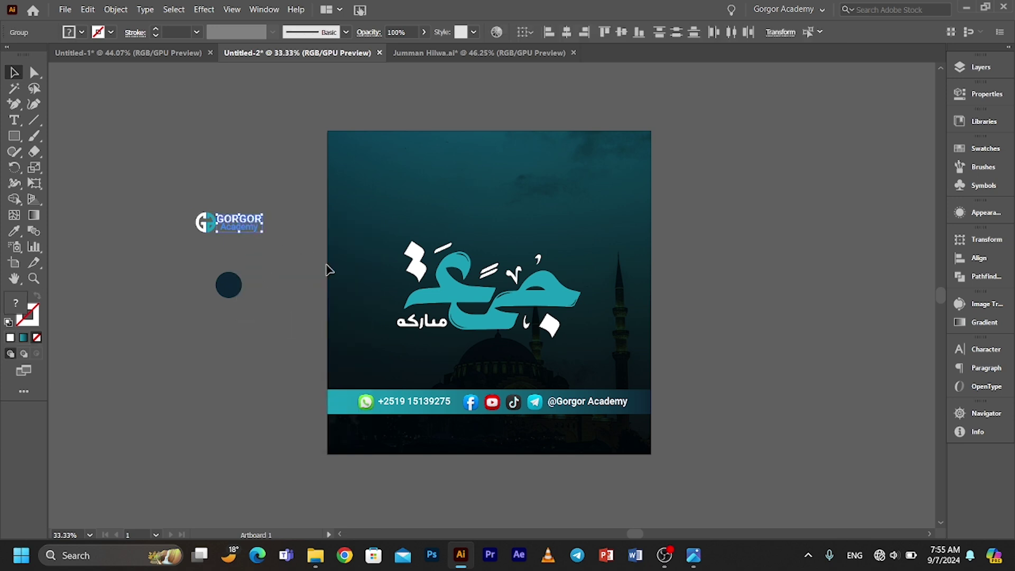
{"action": "key", "text": "Delete"}
Place the round emblem slightly enlarged in the poster's upper-right corner and recolour it with the circle's dark navy
{"action": "left_click_drag", "start_coordinate": [143, 208], "coordinate": [605, 175]}
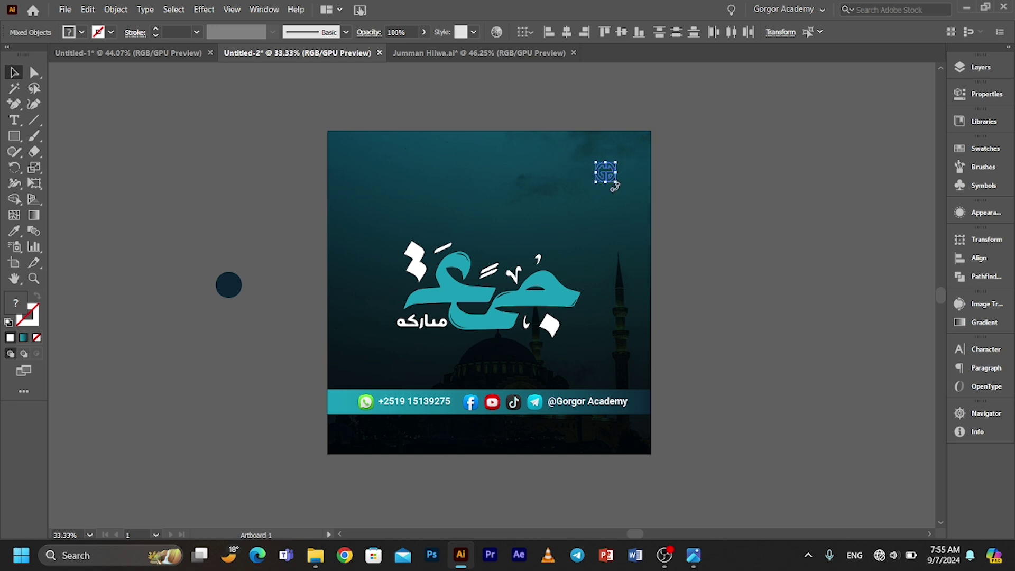
{"action": "left_click_drag", "start_coordinate": [617, 185], "coordinate": [628, 194]}
{"action": "left_click", "coordinate": [14, 231]}
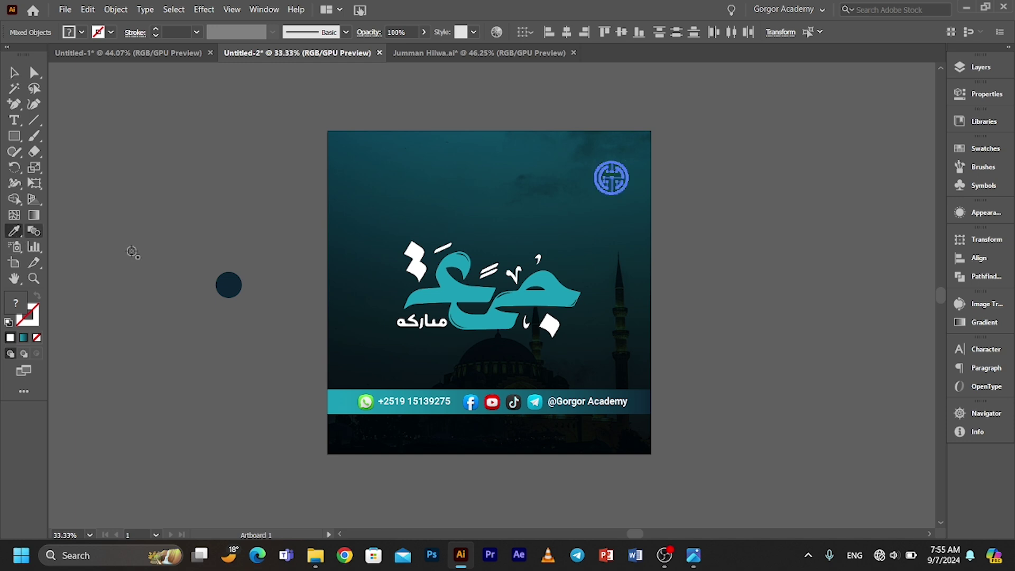
{"action": "left_click", "coordinate": [229, 285]}
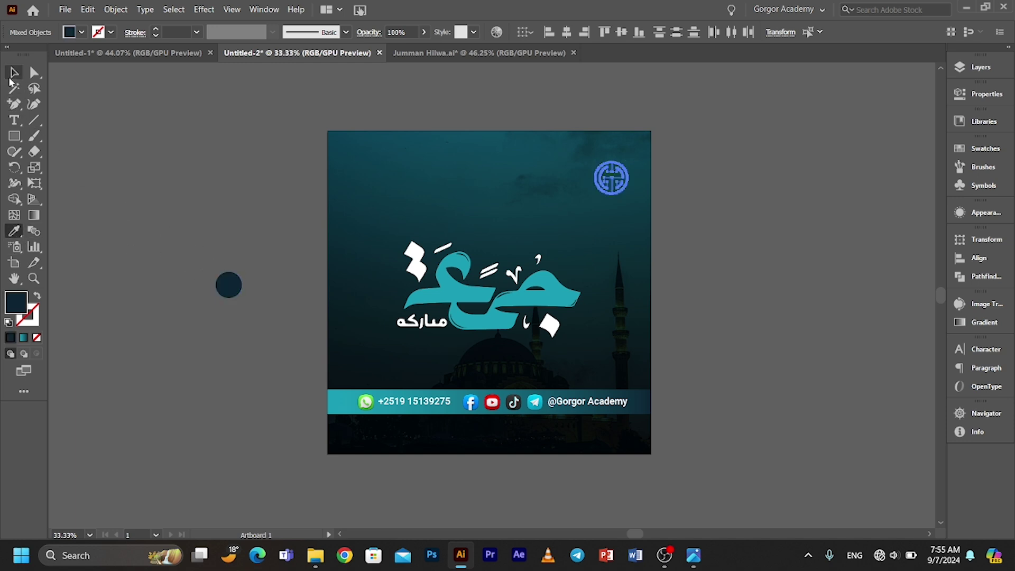
{"action": "left_click", "coordinate": [14, 73]}
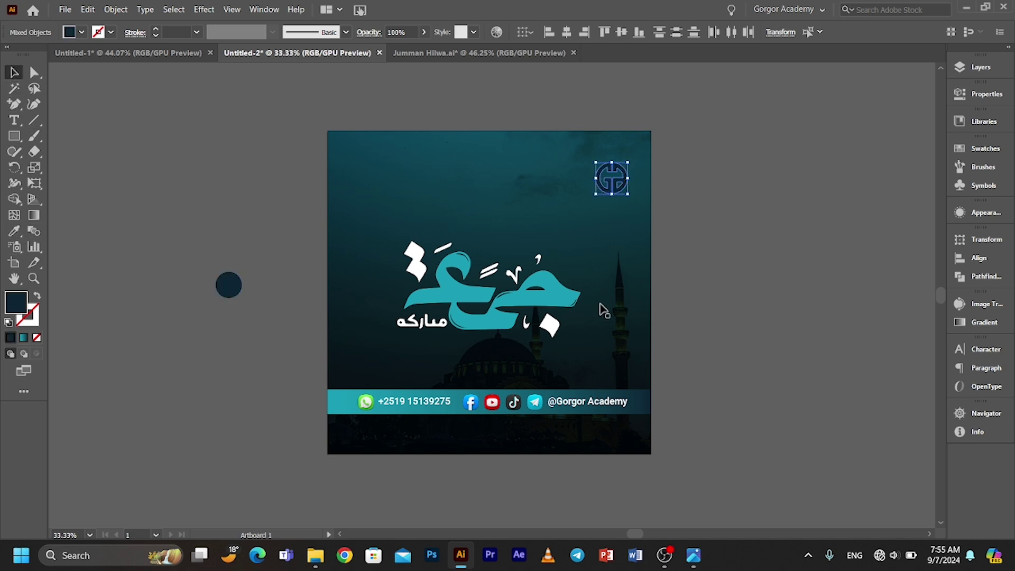
{"action": "left_click", "coordinate": [749, 304]}
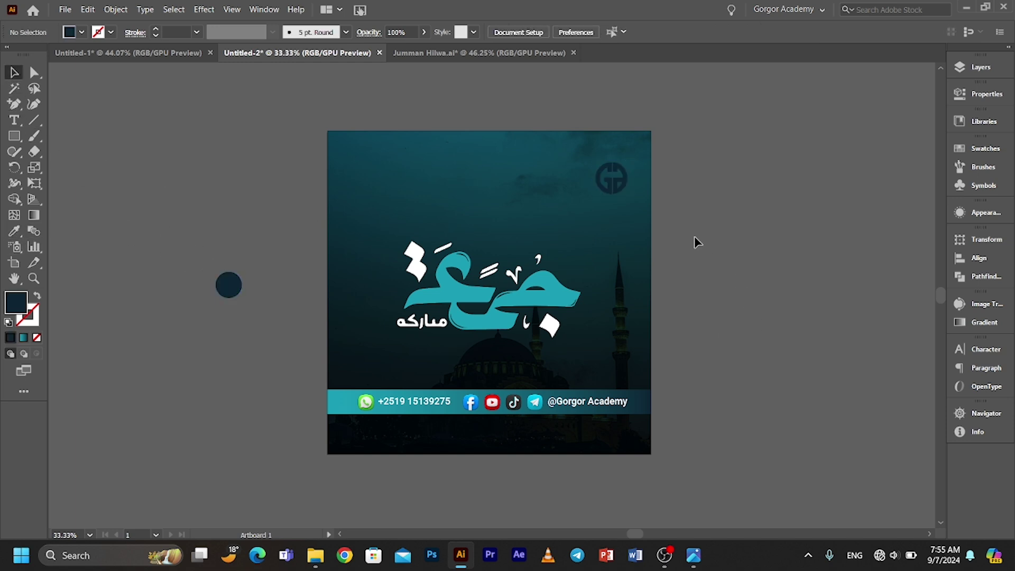
Group the two halves of the emblem and nudge it slightly inward from the poster's right edge
{"action": "left_click", "coordinate": [620, 182]}
{"action": "left_click", "coordinate": [600, 181], "text": "shift"}
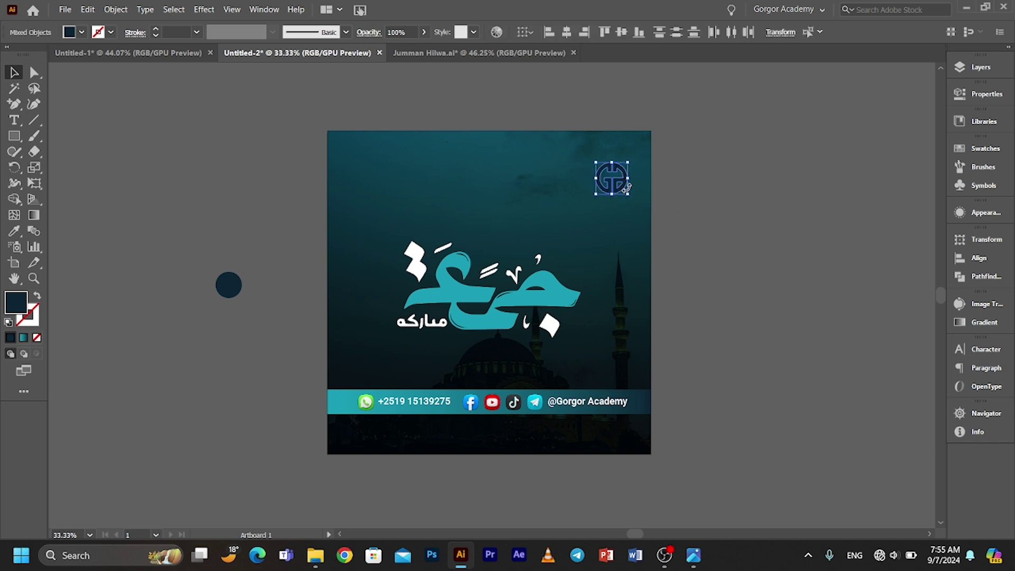
{"action": "right_click", "coordinate": [625, 189]}
{"action": "left_click", "coordinate": [667, 307]}
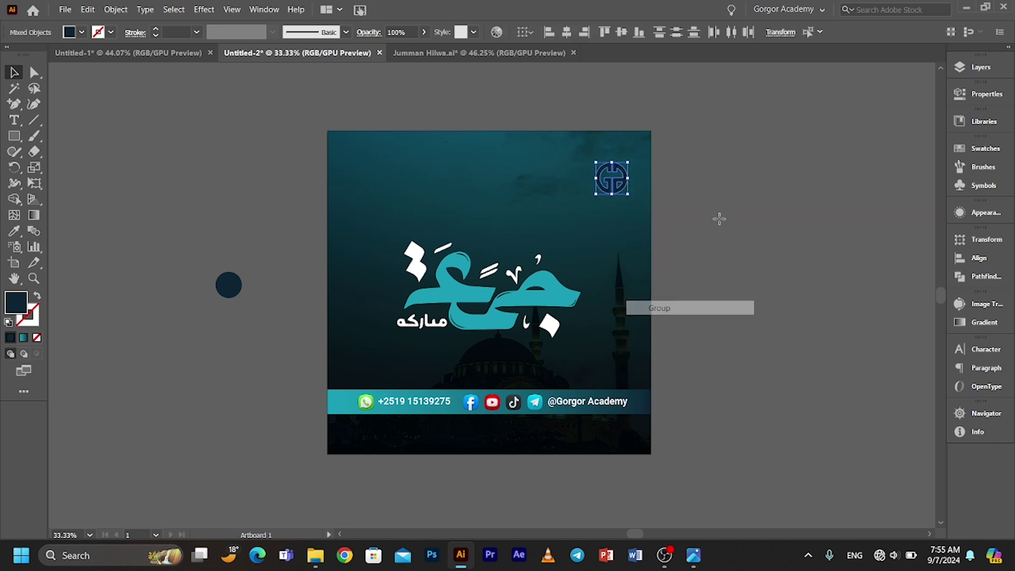
{"action": "left_click", "coordinate": [718, 218]}
{"action": "mouse_move", "coordinate": [623, 186]}
{"action": "left_mouse_down"}
{"action": "mouse_move", "coordinate": [597, 189]}
{"action": "mouse_move", "coordinate": [626, 189]}
{"action": "mouse_move", "coordinate": [616, 187]}
{"action": "left_mouse_up"}
{"action": "left_click", "coordinate": [683, 249]}
Move the Arabic calligraphy slightly up the poster and centre it horizontally
{"action": "left_click_drag", "start_coordinate": [508, 295], "coordinate": [512, 267]}
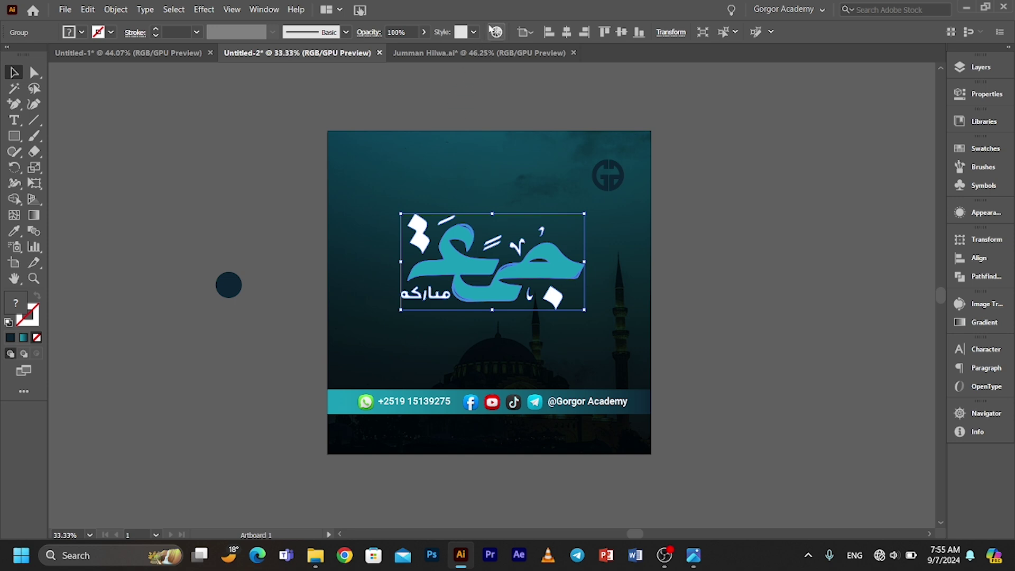
{"action": "left_click", "coordinate": [566, 32]}
{"action": "left_click", "coordinate": [664, 233]}
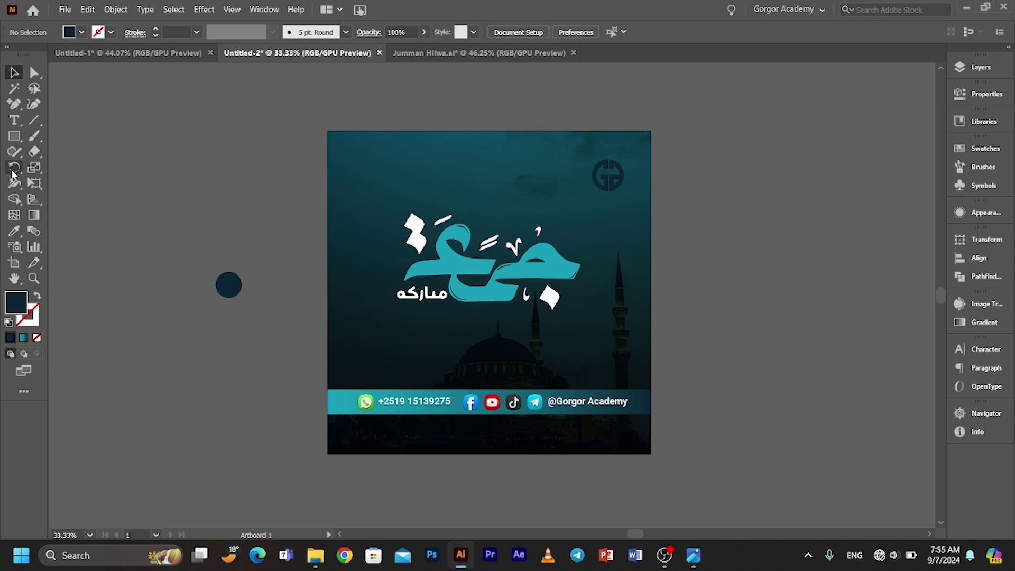
Add a two-line text below the calligraphy reading "JUMMA WA\NAAGSAN ASXAABTA" and "GPRGPR ACADEMY"
{"action": "left_click", "coordinate": [16, 122]}
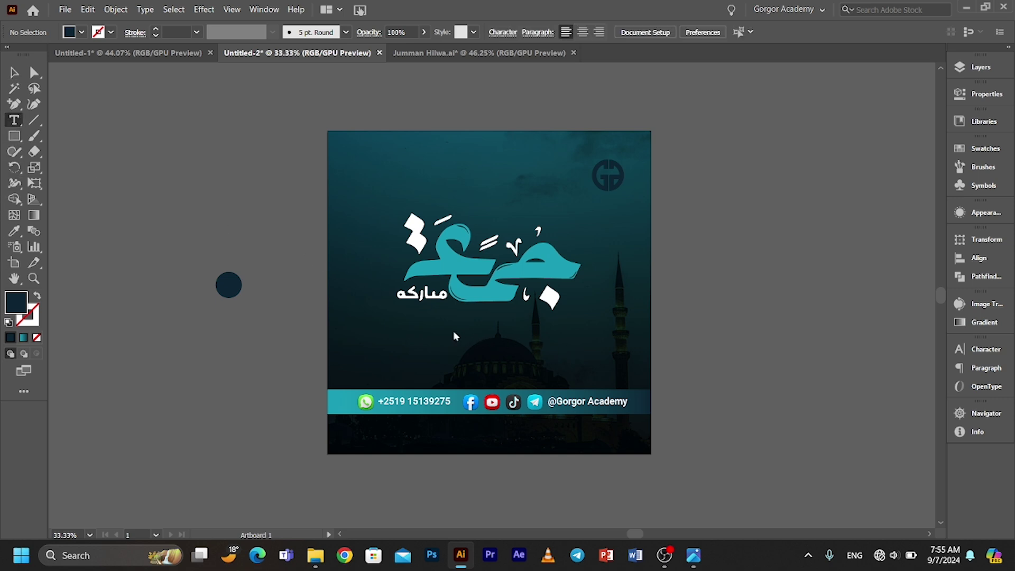
{"action": "left_click", "coordinate": [481, 338]}
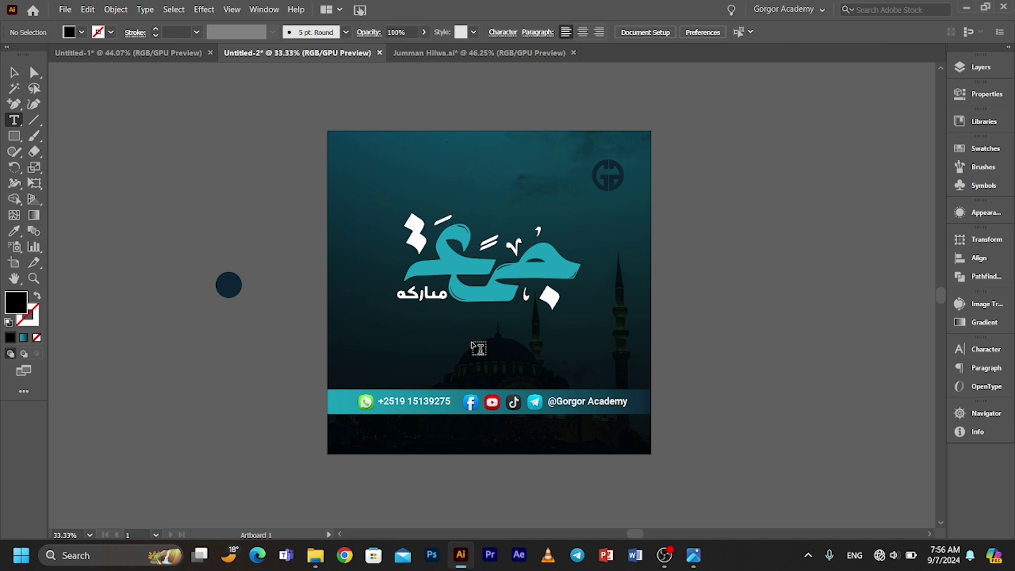
{"action": "left_click", "coordinate": [472, 343]}
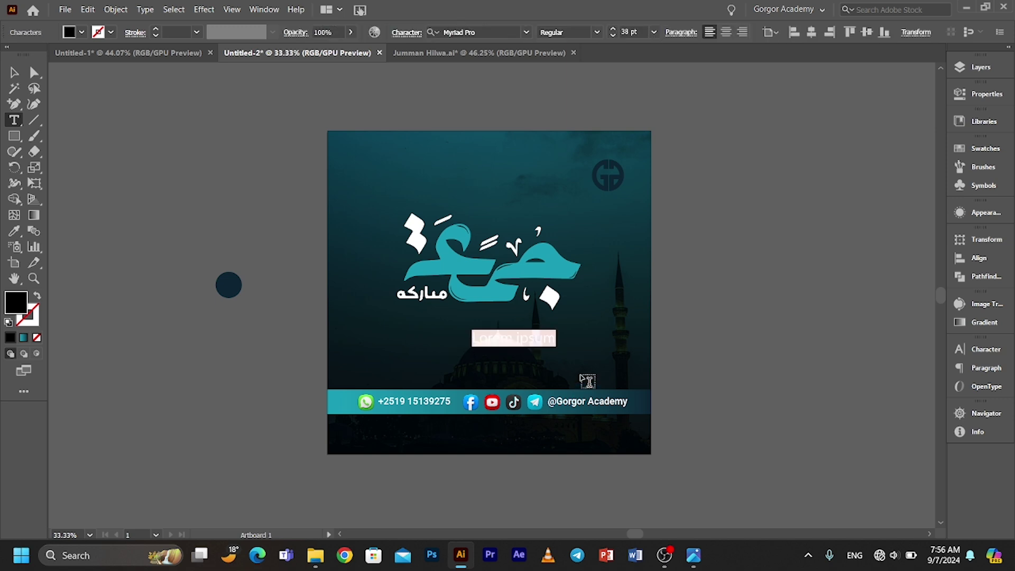
{"action": "type", "text": "JUMMA"}
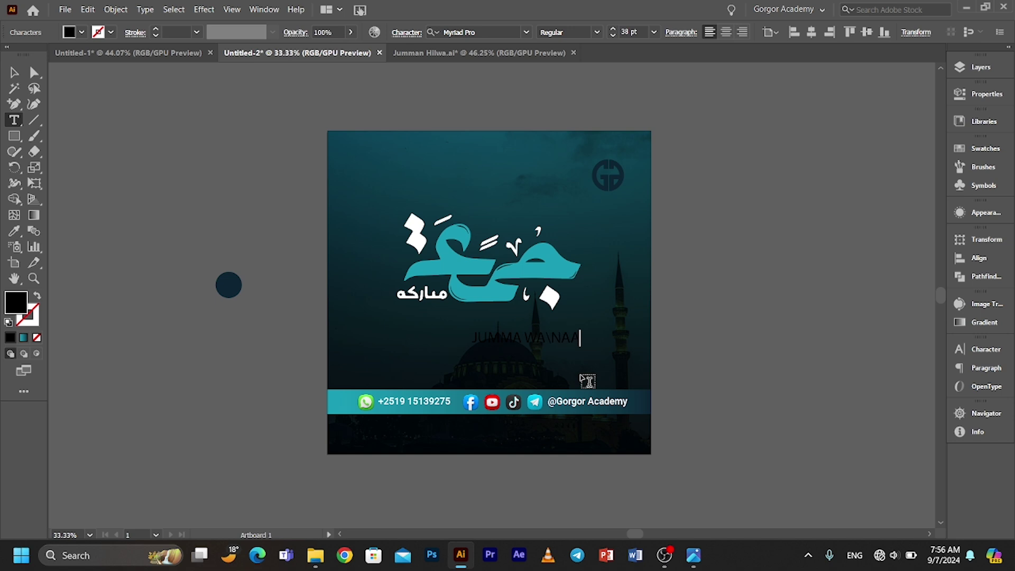
{"action": "type", "text": "WA\\NAAGSAN ASXAABTA"}
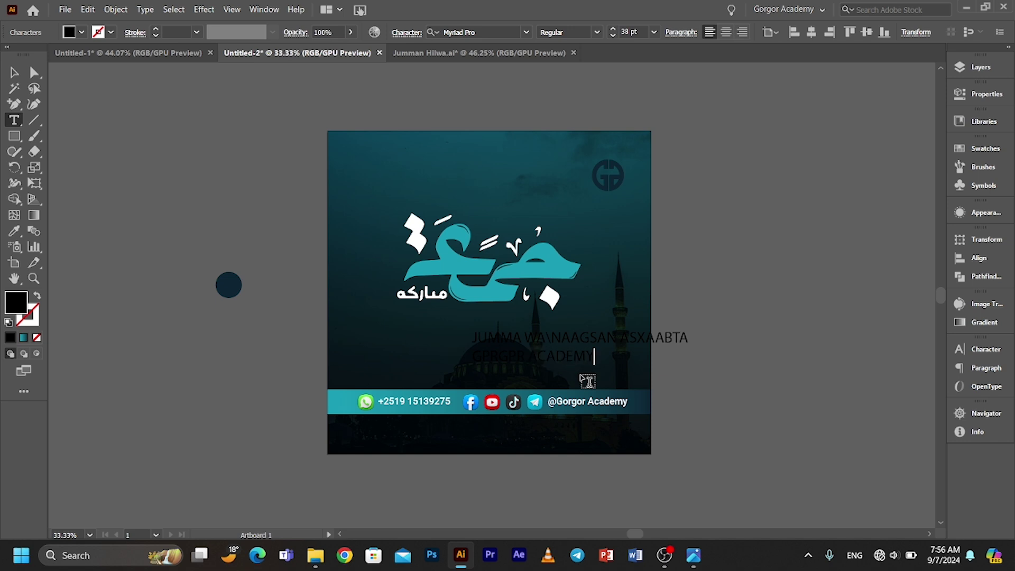
Recolour the two-line text white by sampling the calligraphy's white diamond dots
{"action": "left_click", "coordinate": [10, 72]}
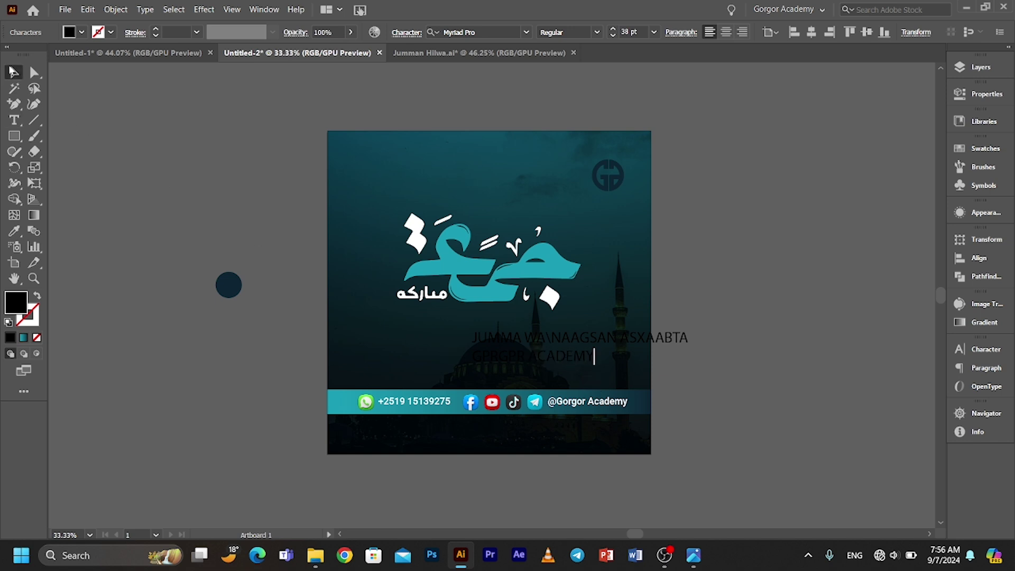
{"action": "left_click", "coordinate": [13, 231]}
{"action": "left_click", "coordinate": [416, 227]}
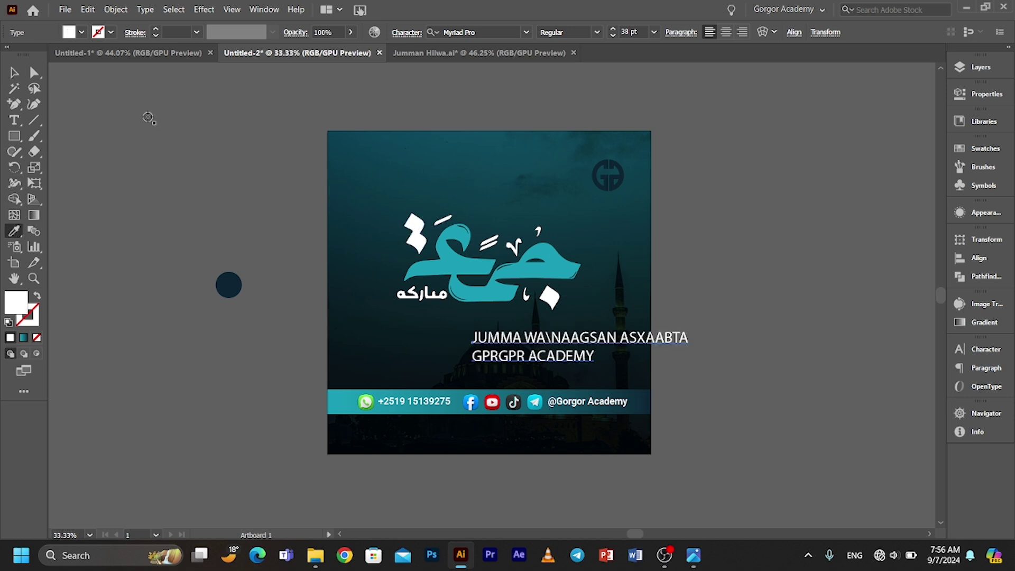
{"action": "left_click", "coordinate": [14, 72]}
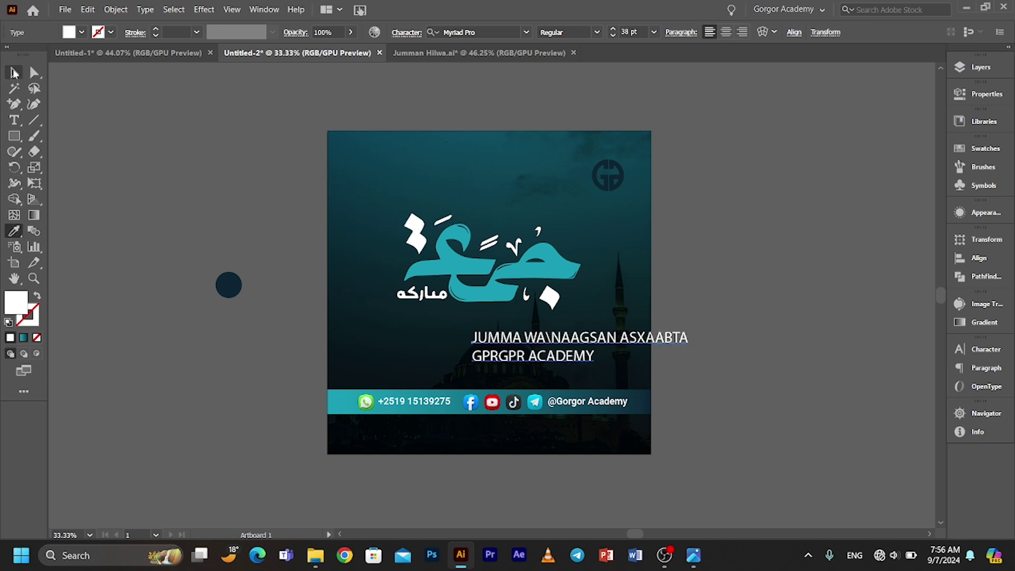
Right-align the two-line text, shrink it to about 24 pt and place it beneath the right part of the calligraphy
{"action": "left_click", "coordinate": [743, 32]}
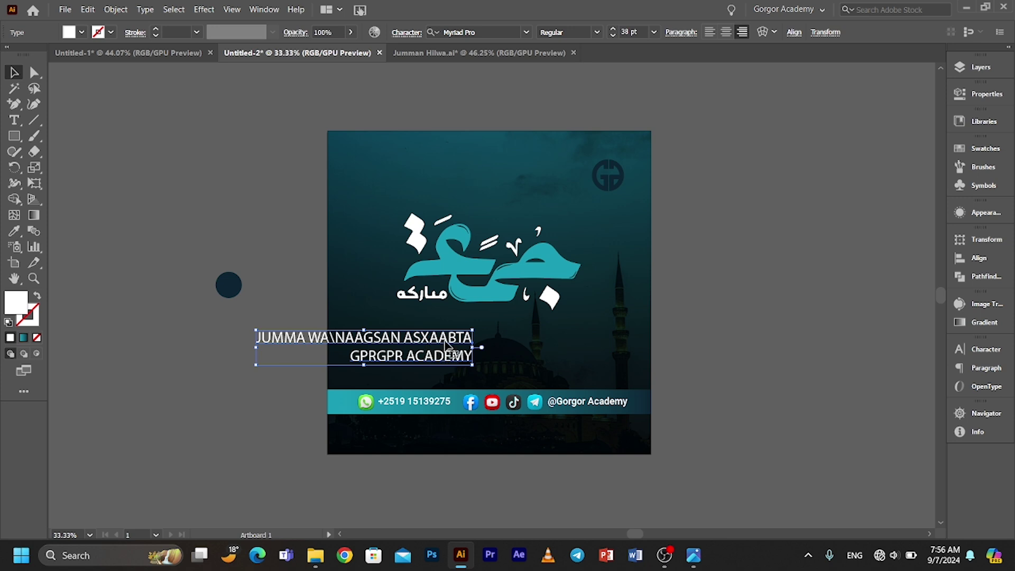
{"action": "left_click_drag", "start_coordinate": [445, 345], "coordinate": [576, 349]}
{"action": "left_click_drag", "start_coordinate": [496, 354], "coordinate": [558, 348]}
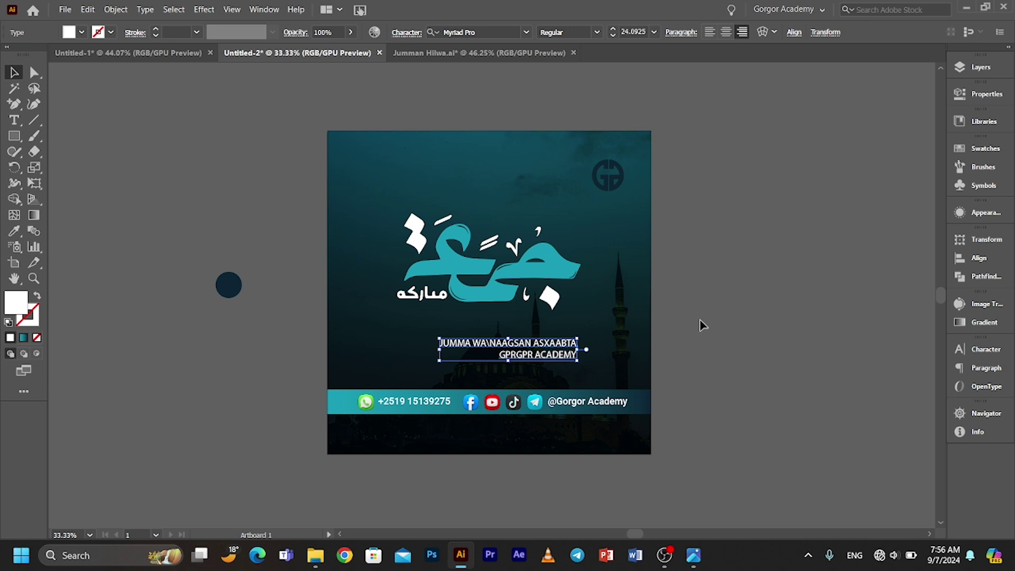
Correct the first word of the text's second line to "GORGOR"
{"action": "triple_click", "coordinate": [538, 355]}
{"action": "left_click", "coordinate": [532, 355]}
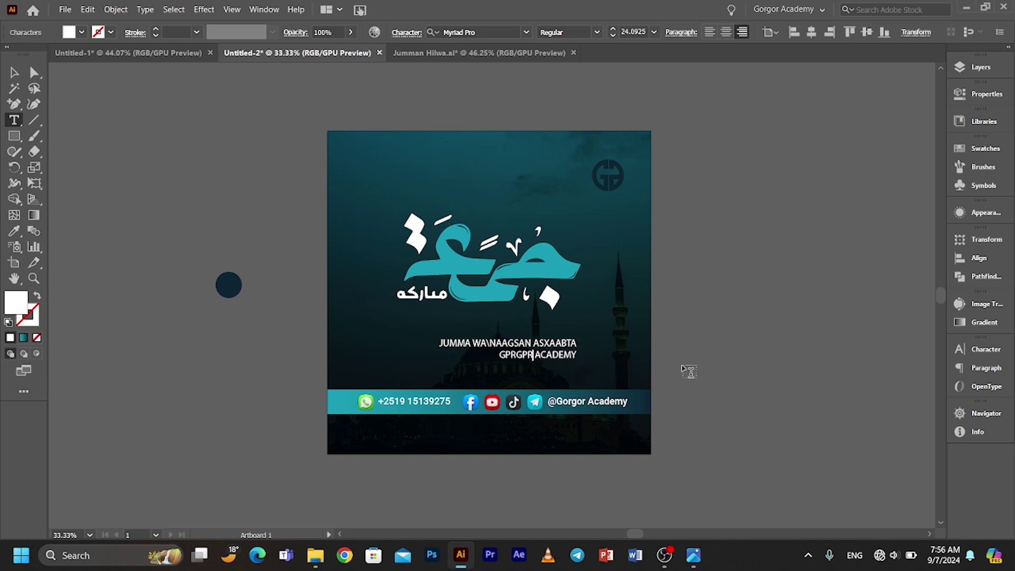
{"action": "key", "text": "BackSpace"}
{"action": "key", "text": "BackSpace"}
{"action": "key", "text": "BackSpace"}
{"action": "key", "text": "BackSpace"}
{"action": "type", "text": "RGOR"}
{"action": "left_click", "coordinate": [13, 72]}
Set the two-line text in Helvetica Neue with the Light style
{"action": "left_click", "coordinate": [486, 30]}
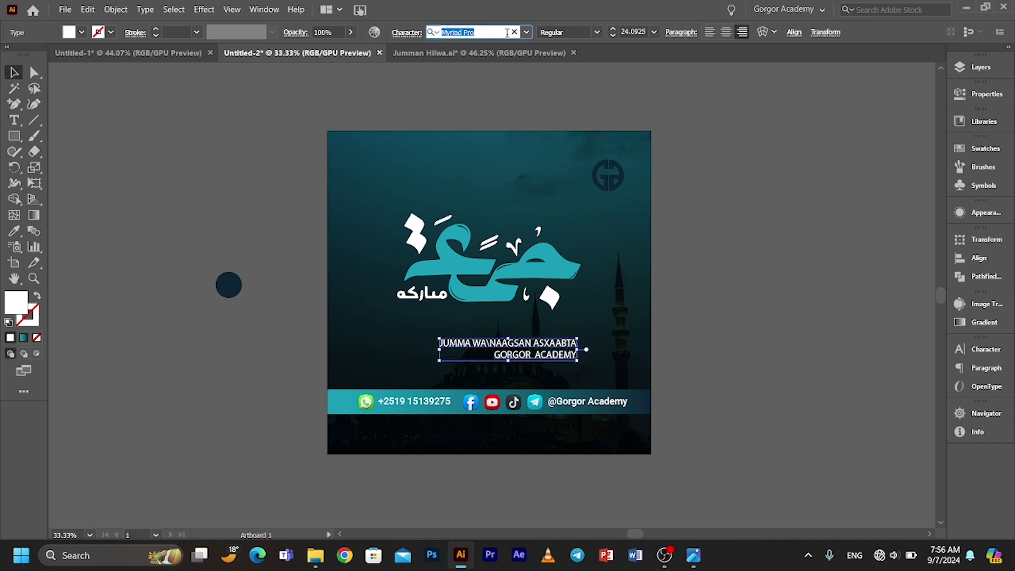
{"action": "left_click", "coordinate": [528, 33]}
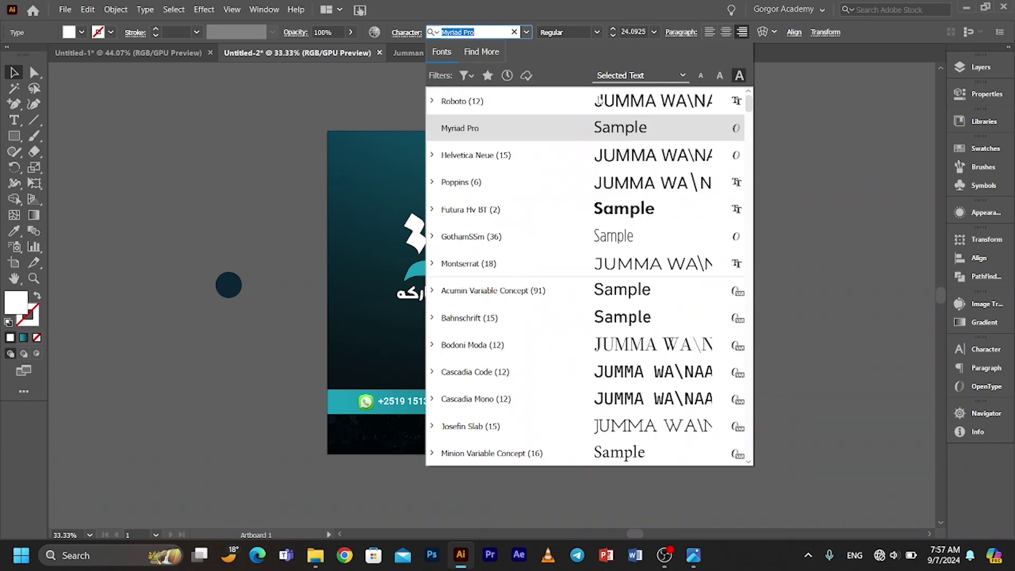
{"action": "key", "text": "Escape"}
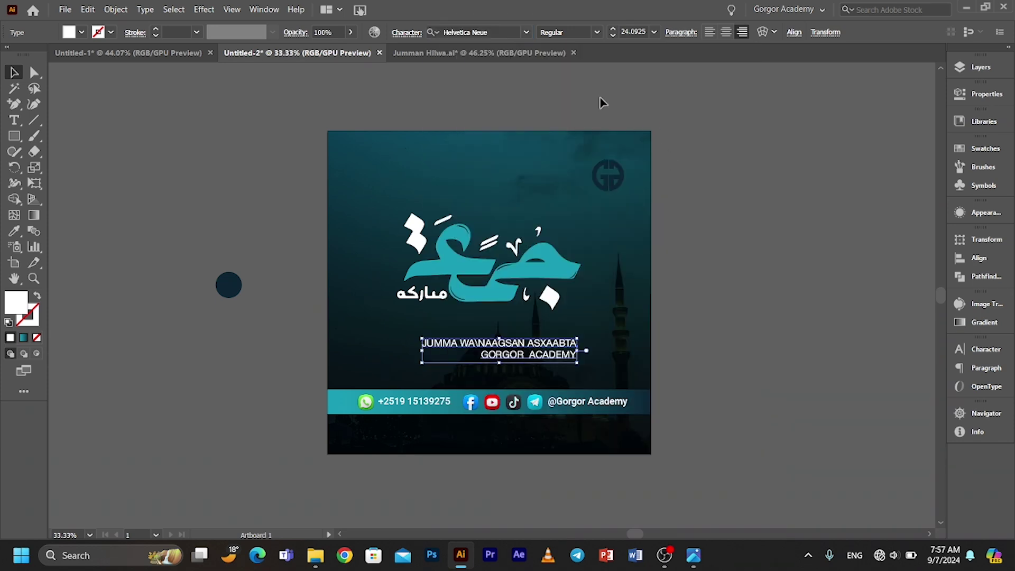
{"action": "left_click", "coordinate": [598, 32]}
{"action": "left_click", "coordinate": [571, 105]}
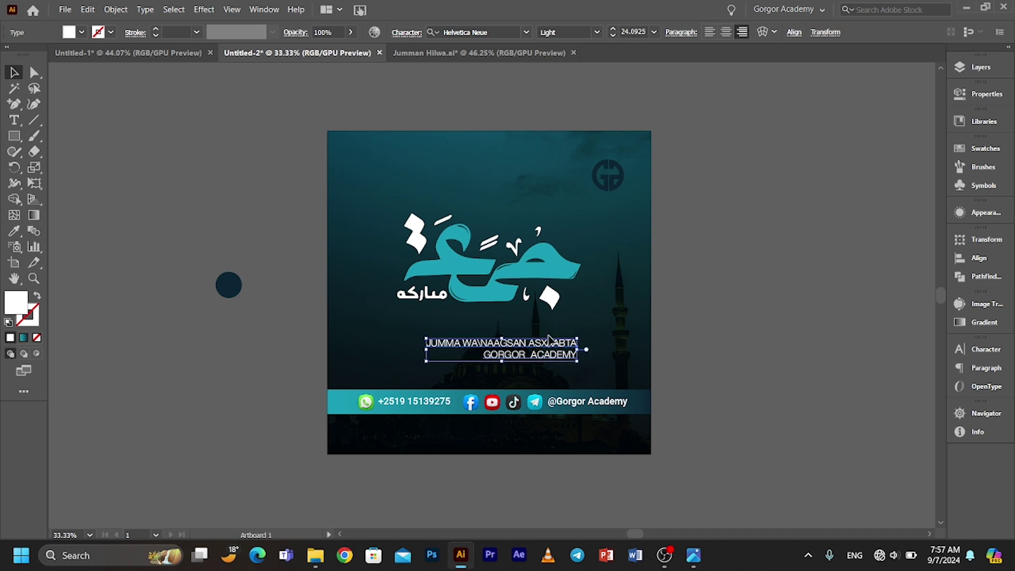
Set the "GORGOR ACADEMY" line to Medium weight and recolour it with the calligraphy's teal
{"action": "triple_click", "coordinate": [531, 352]}
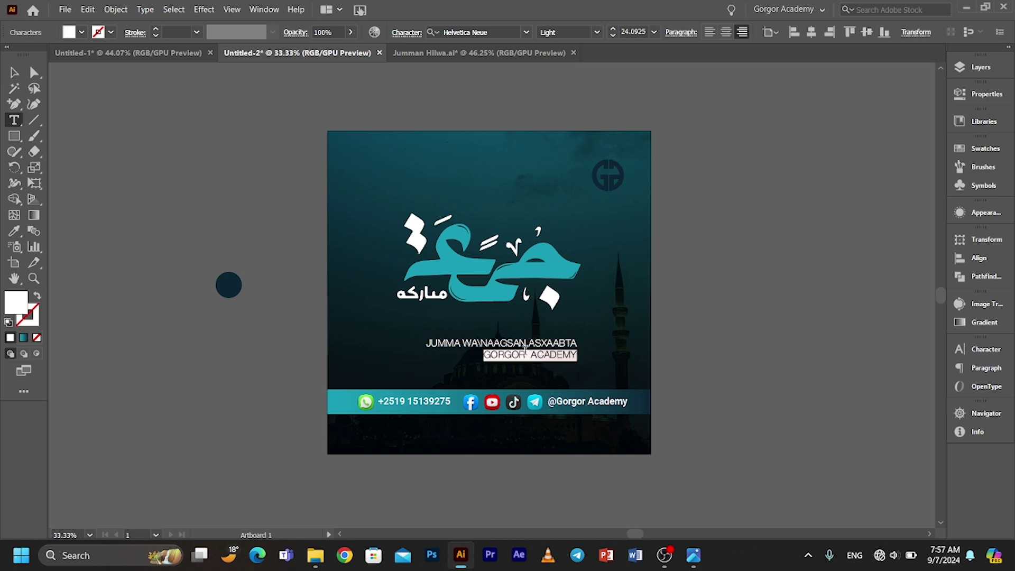
{"action": "left_click", "coordinate": [596, 33]}
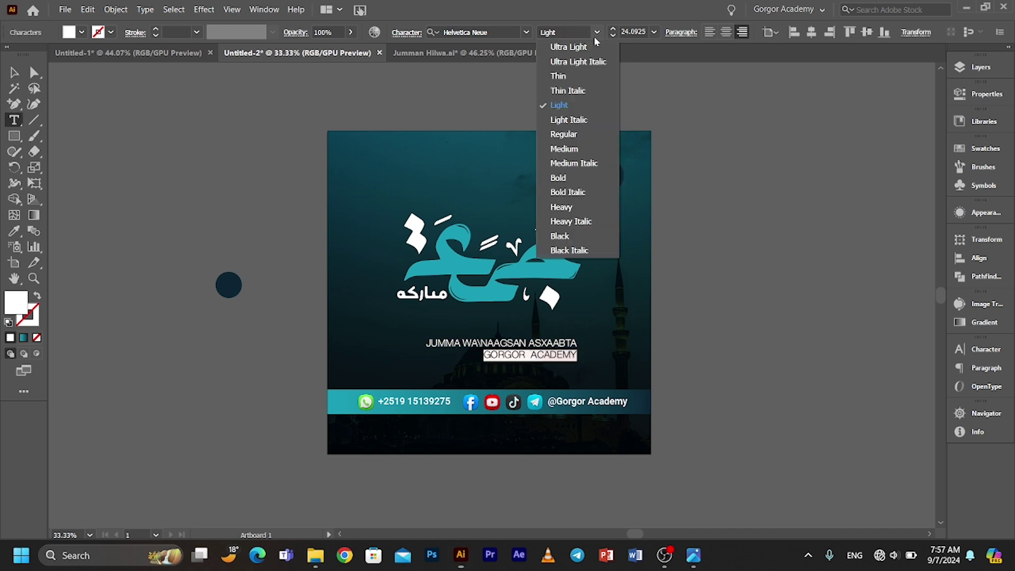
{"action": "left_click", "coordinate": [581, 154]}
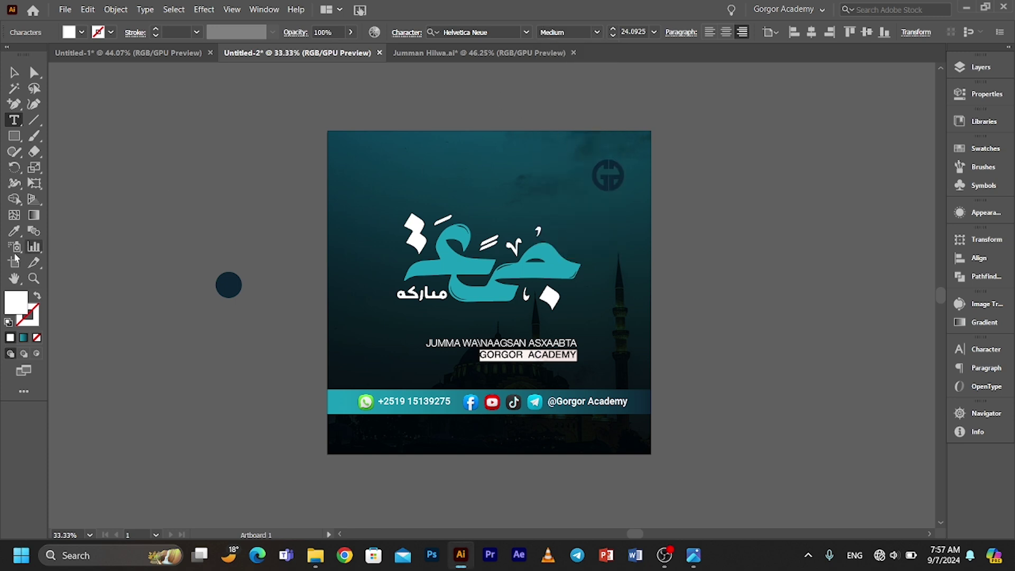
{"action": "left_click", "coordinate": [15, 231]}
{"action": "left_click", "coordinate": [456, 286]}
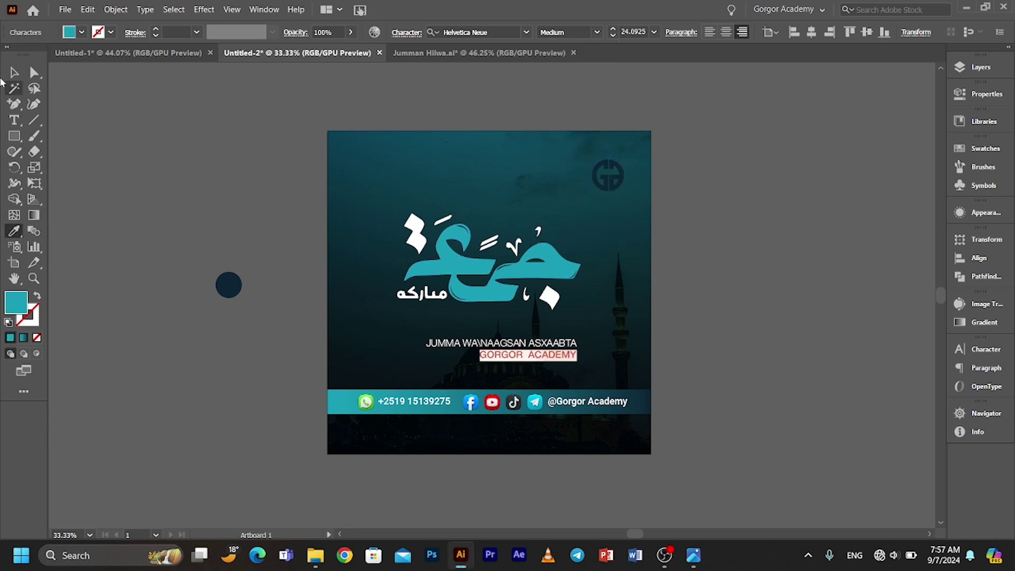
{"action": "left_click", "coordinate": [11, 72]}
{"action": "left_click", "coordinate": [735, 272]}
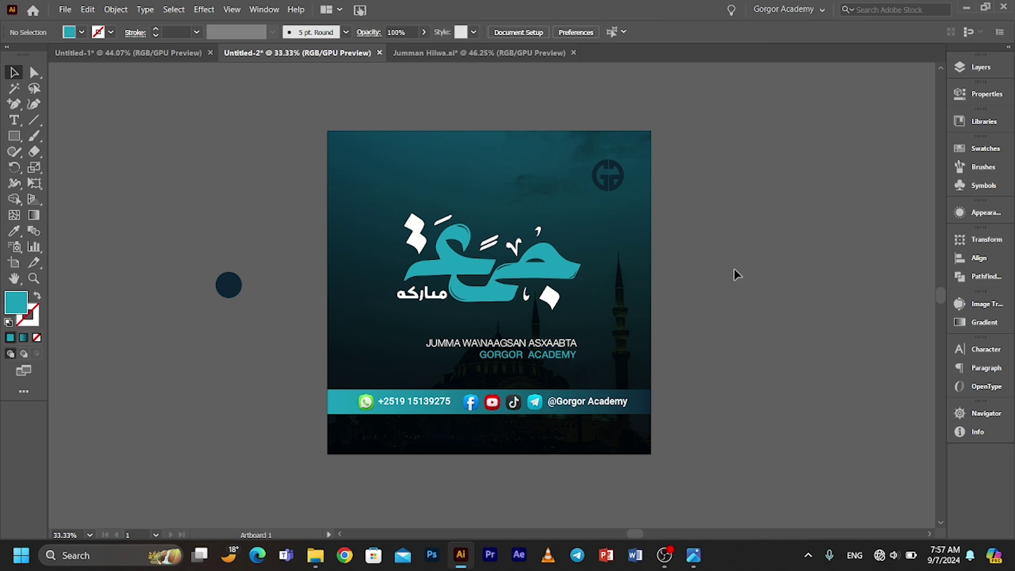